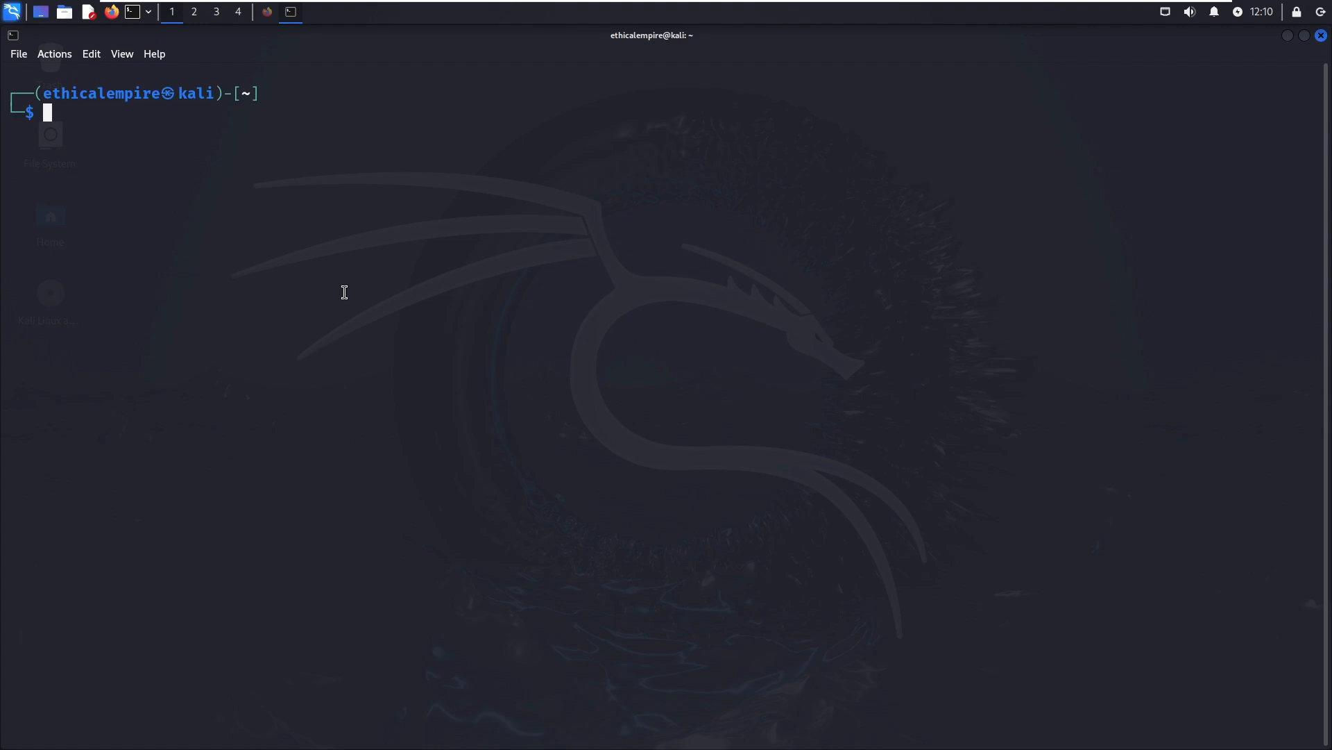
Switch to a root login shell with sudo su -, enter the account password, and clear the terminal
text(c)
key(BackSpace)
text(sudo su -)
key(Right)
key(Return)
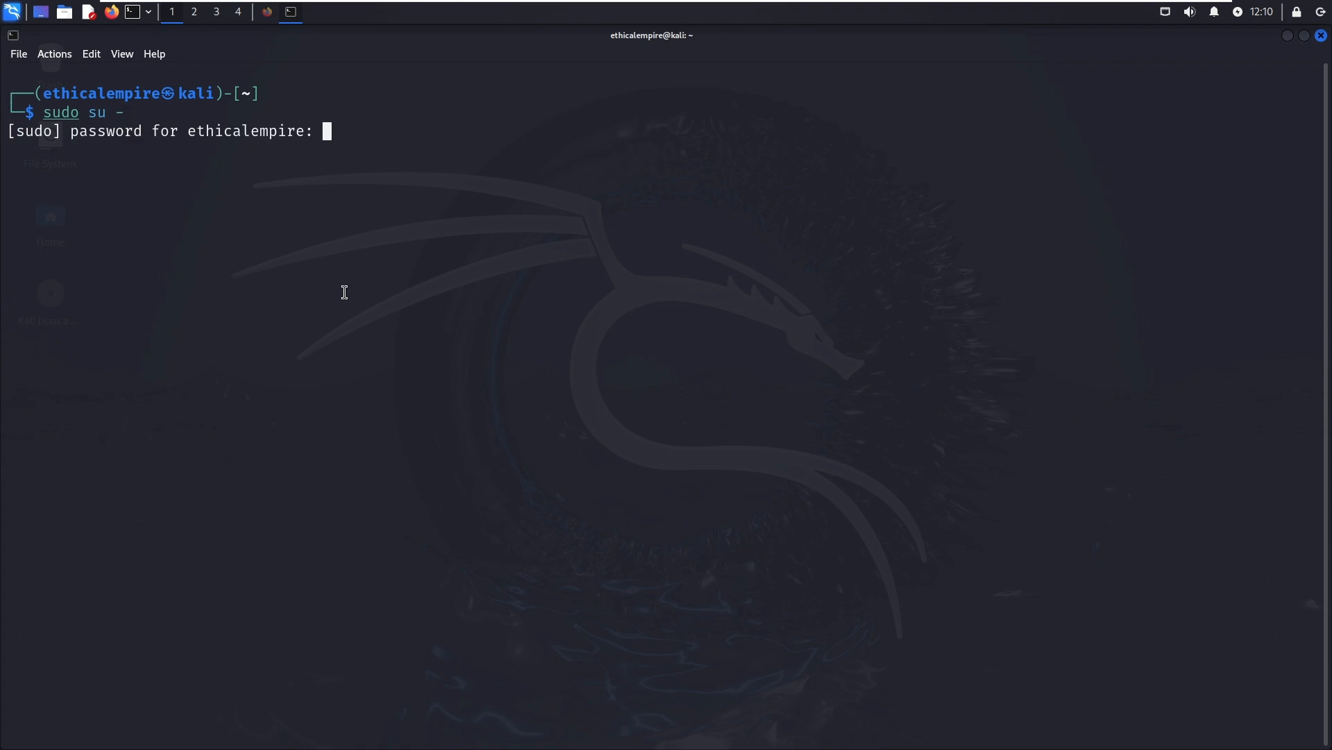
key(Return)
key(ctrl+l)
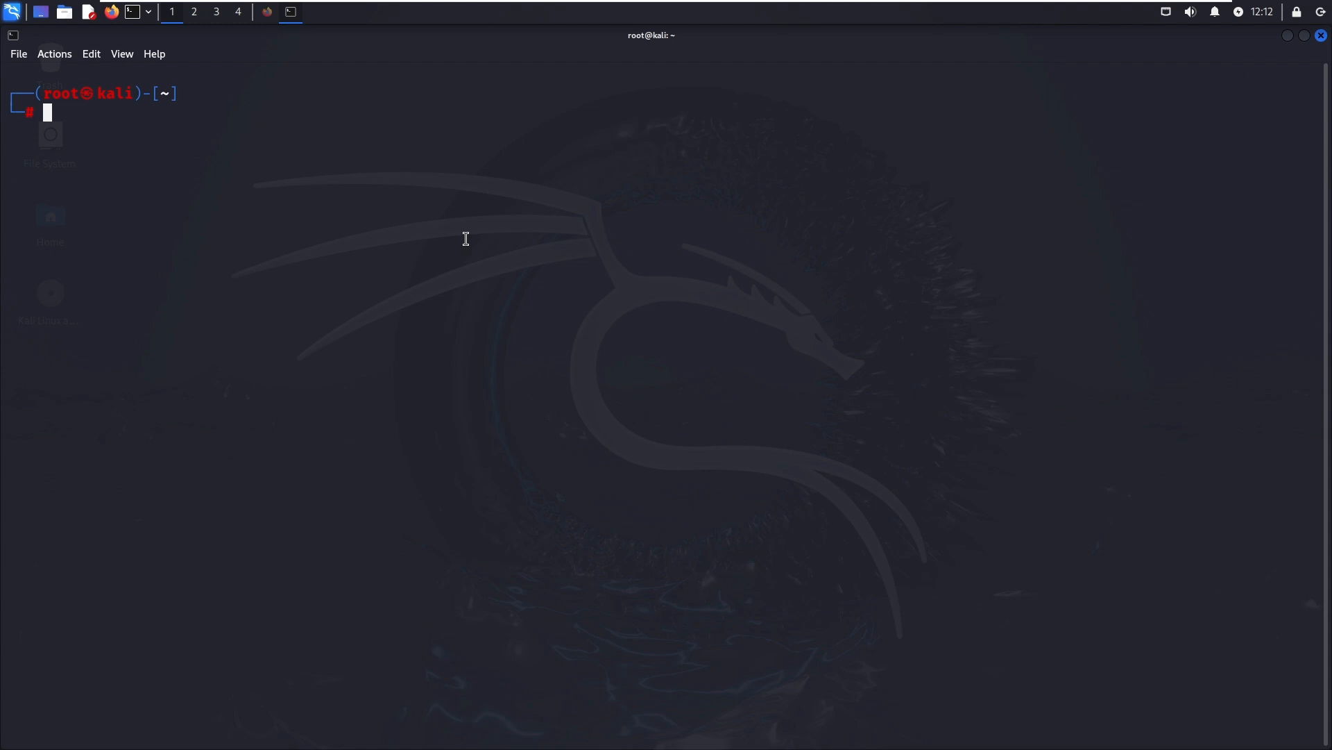
text(apt)
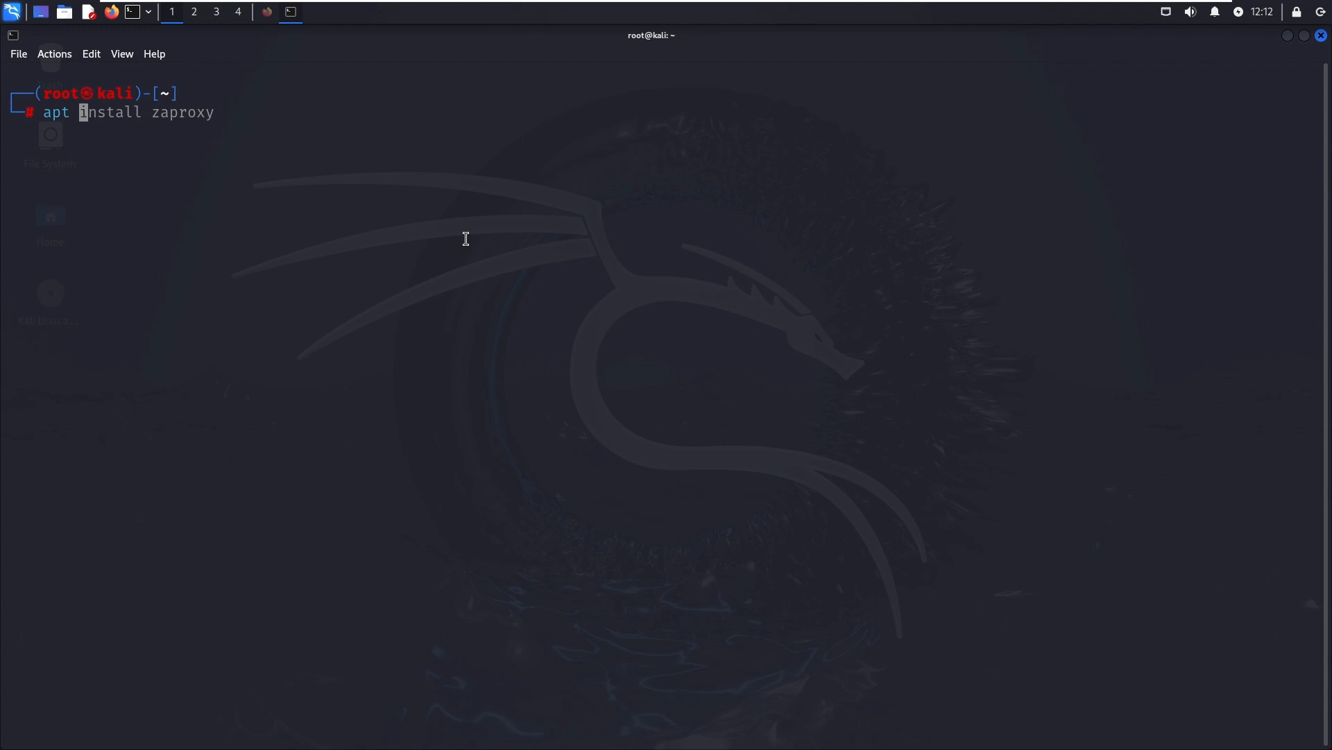
text( upda)
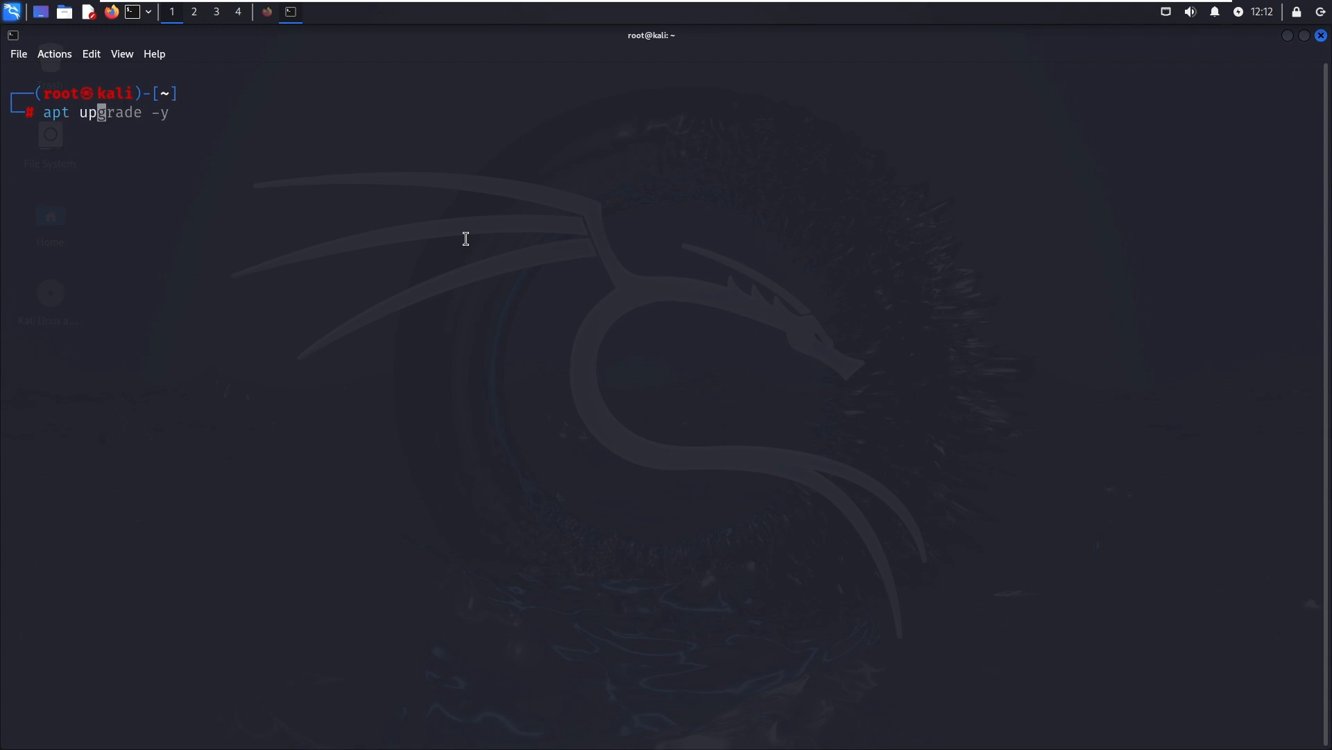
key(BackSpace)
key(BackSpace)
key(BackSpace)
key(BackSpace)
key(BackSpace)
key(BackSpace)
key(BackSpace)
key(BackSpace)
Refresh the package lists by running sudo apt update -y
text(sudo)
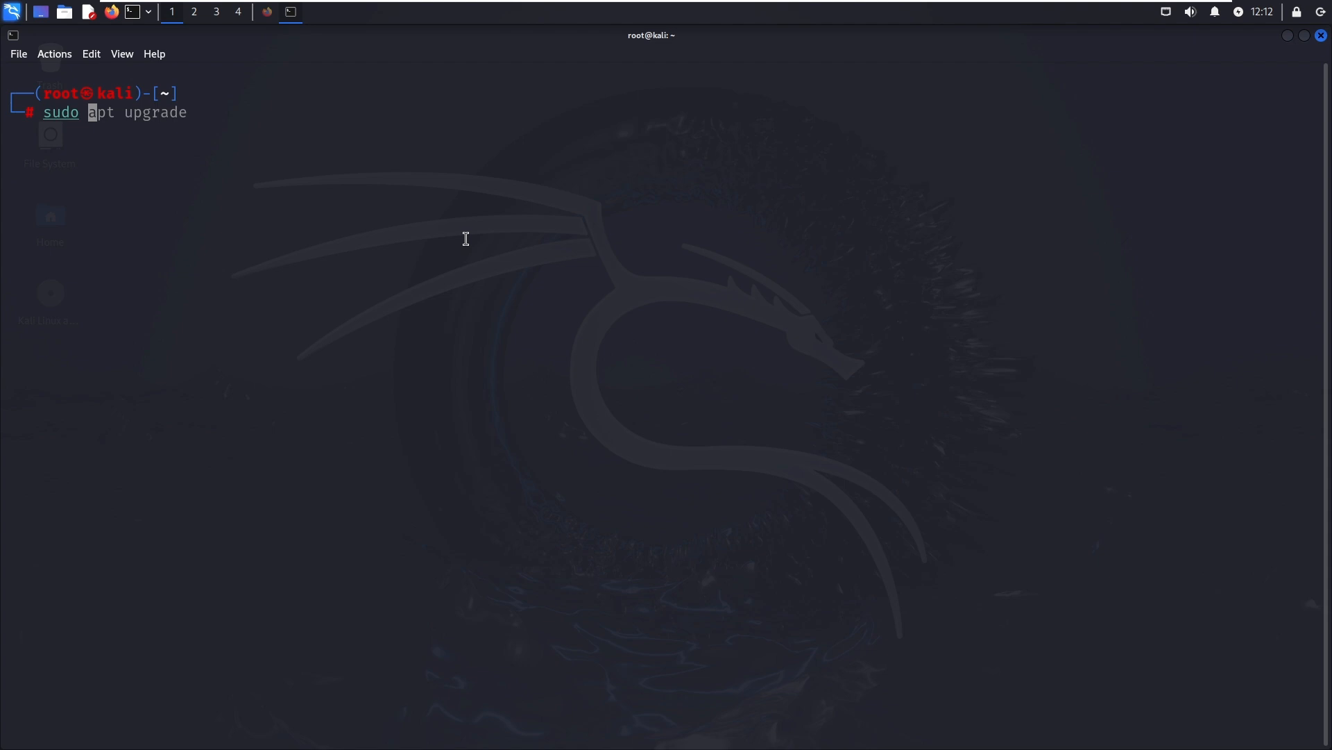
key(Right)
key(BackSpace)
key(BackSpace)
key(BackSpace)
key(BackSpace)
key(BackSpace)
text(date -y)
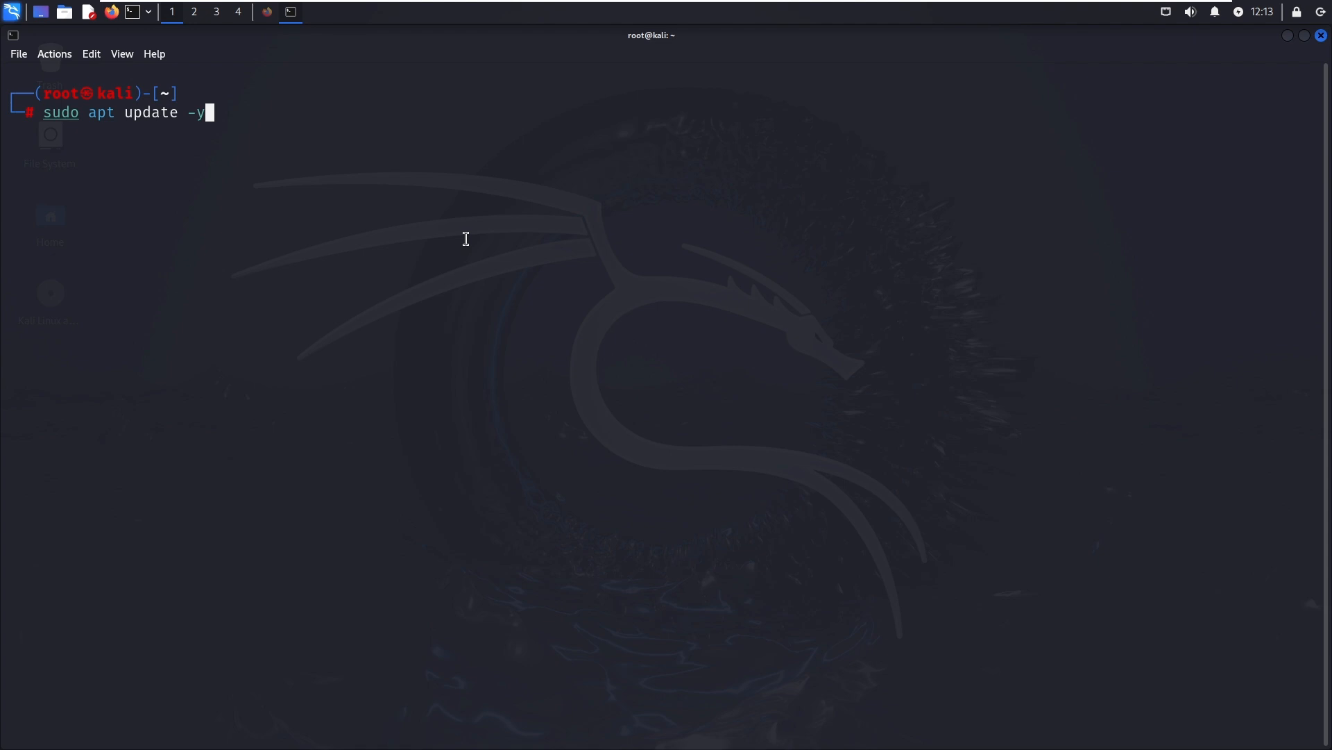
key(Return)
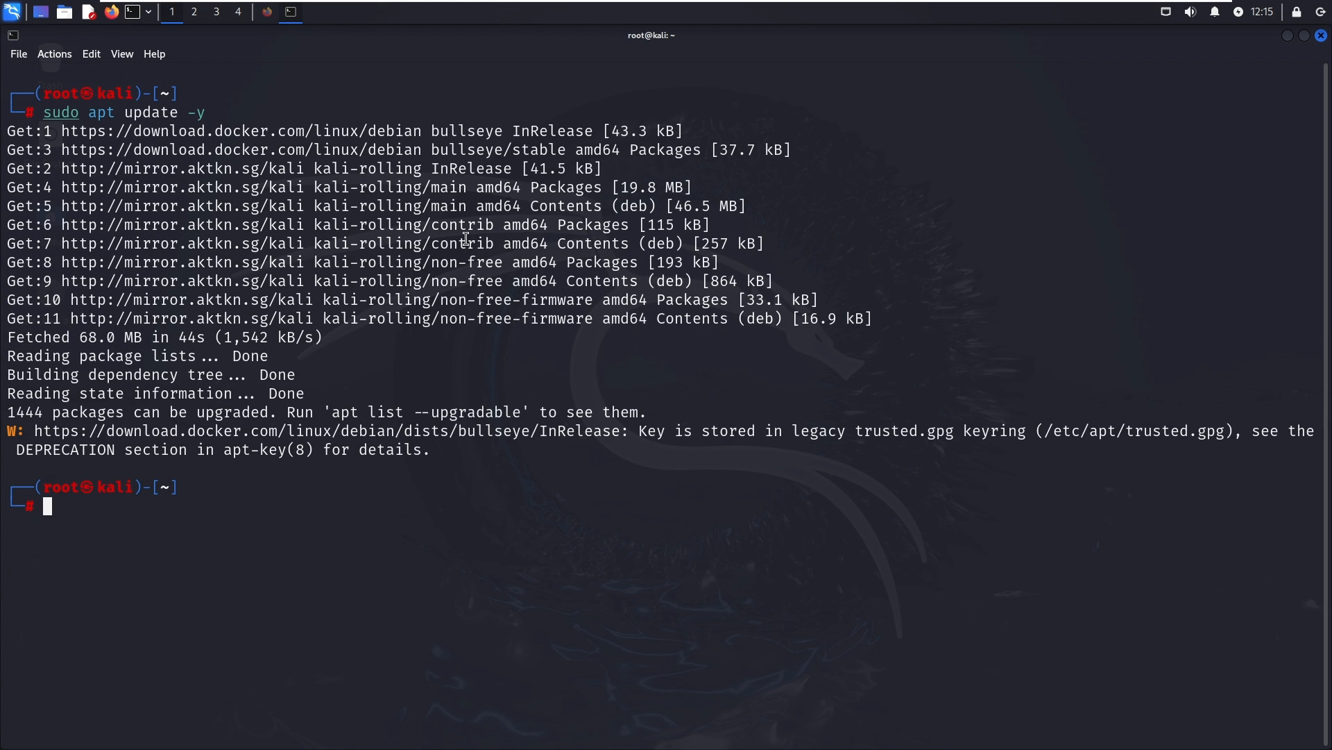
text(apt)
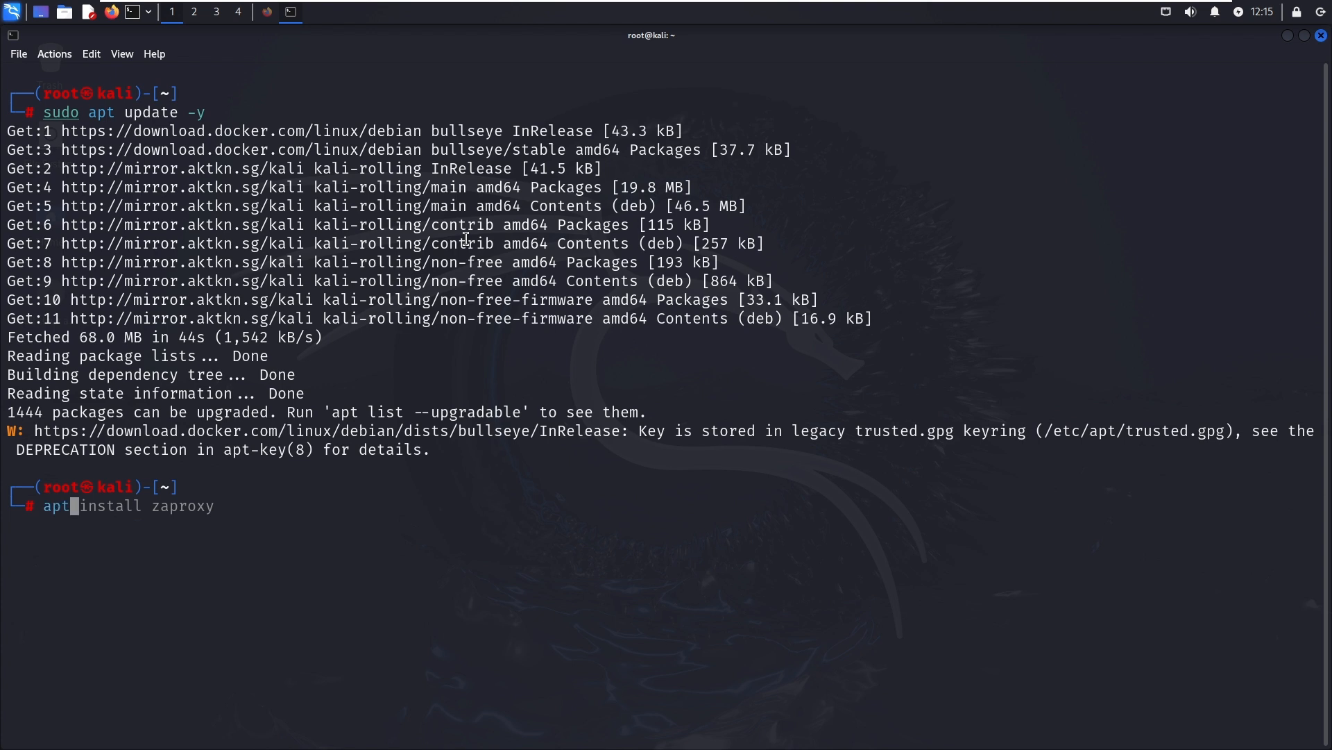
key(BackSpace)
key(BackSpace)
key(BackSpace)
key(BackSpace)
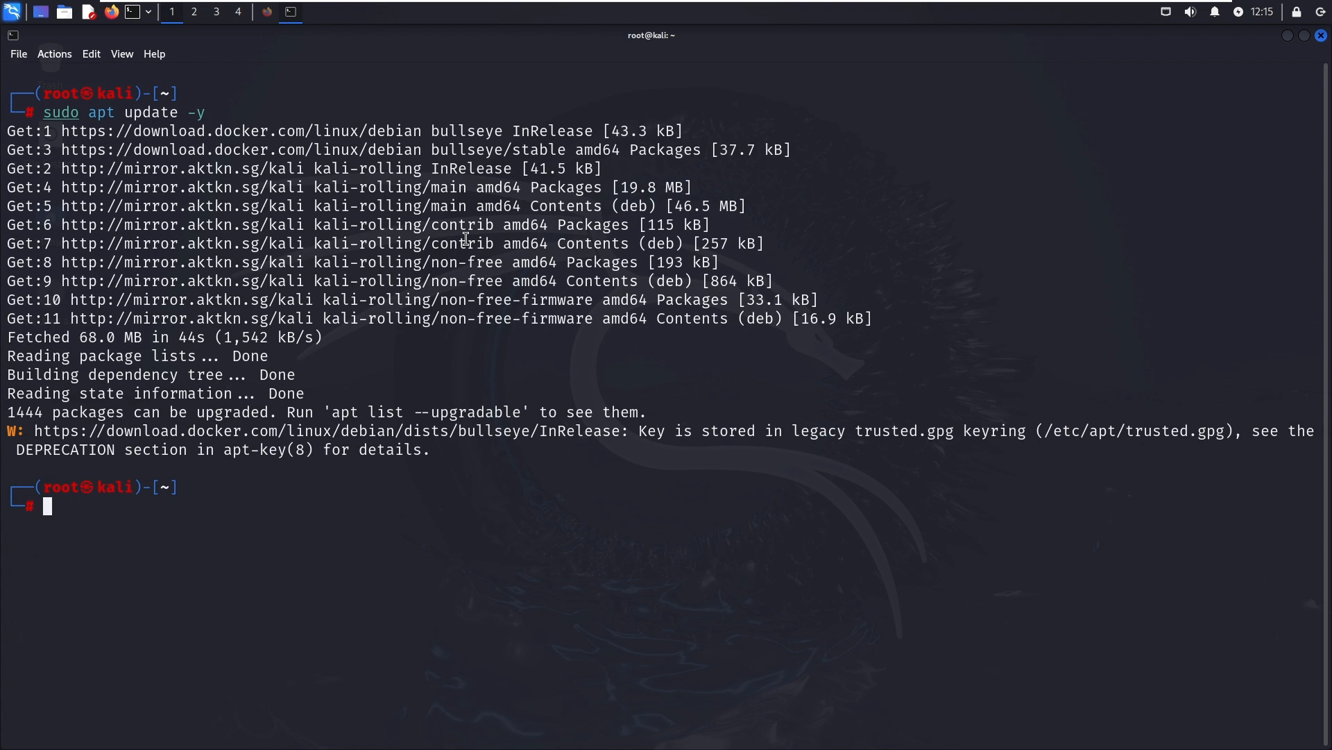
text(apt)
key(BackSpace)
key(BackSpace)
key(BackSpace)
key(BackSpace)
Upgrade the installed packages by running sudo apt upgrade -y
text(sudo apt up)
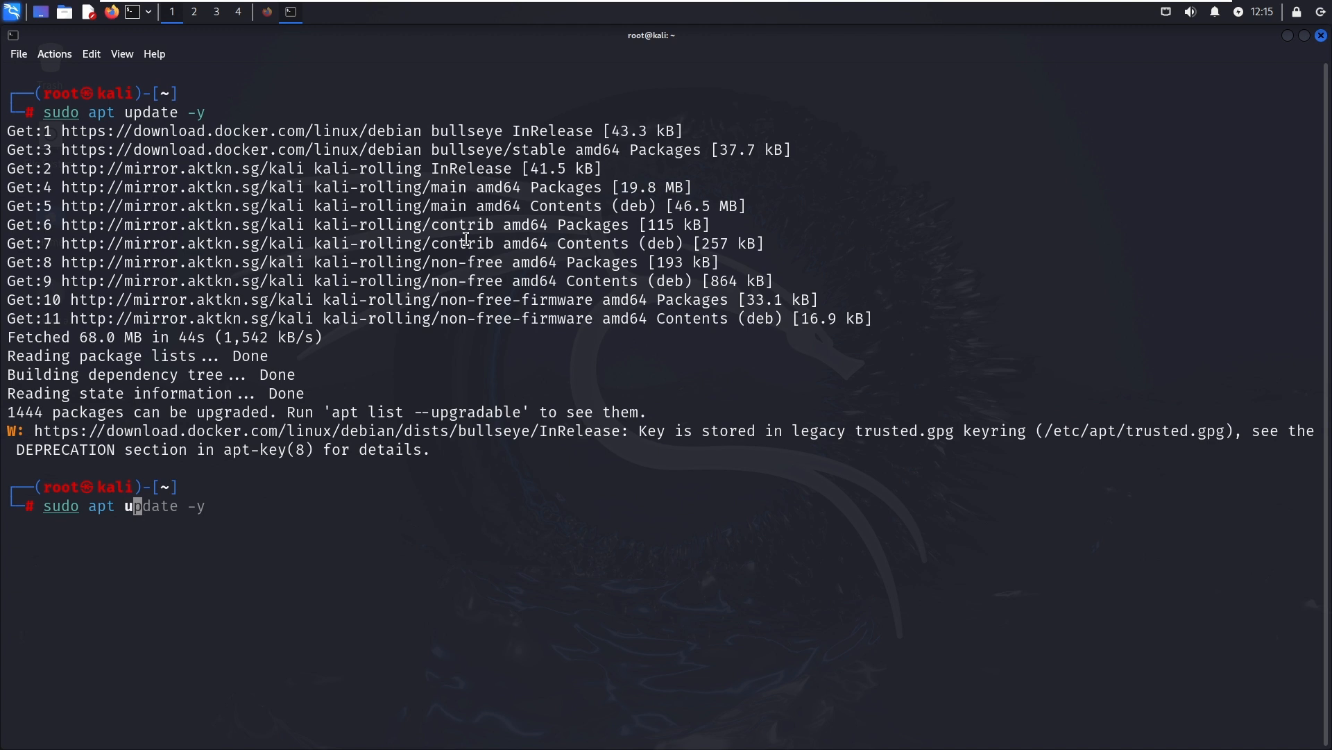
text(grade -y)
key(Return)
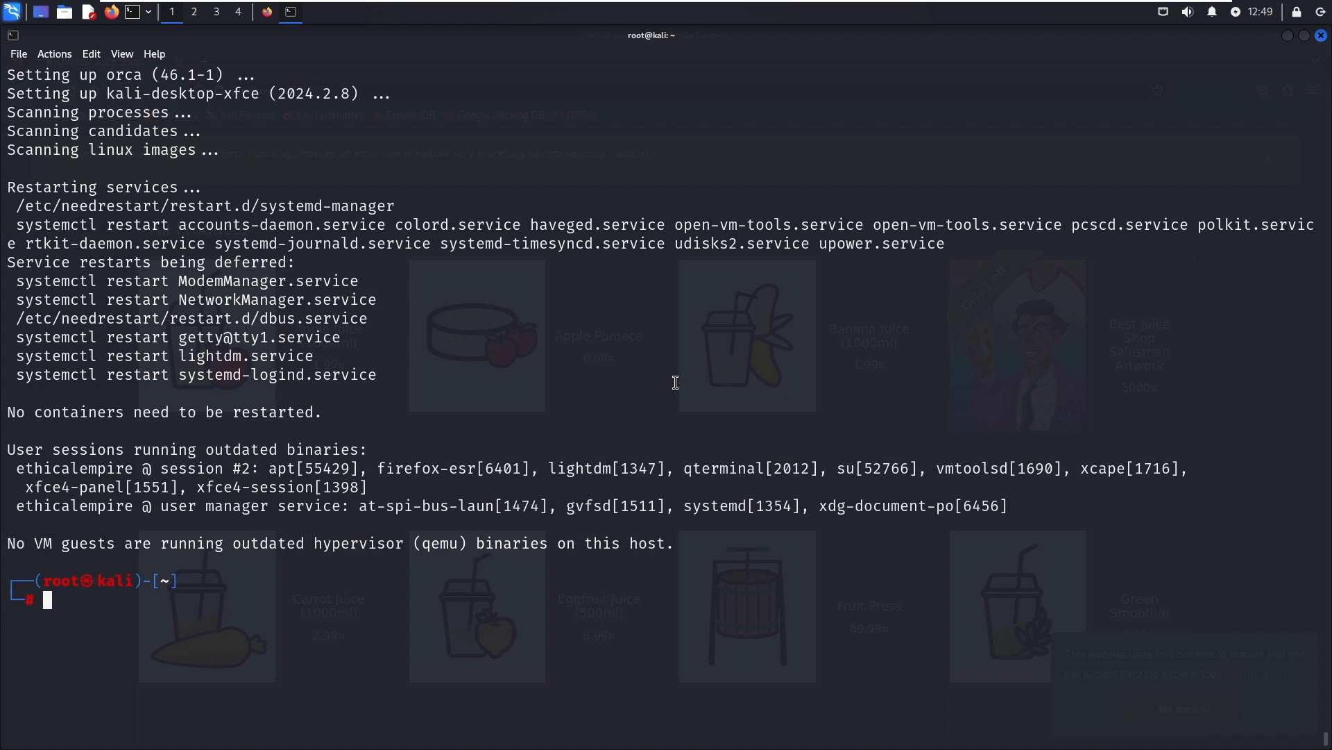
Install the ZAP package by running sudo apt install zaproxy
text(apt)
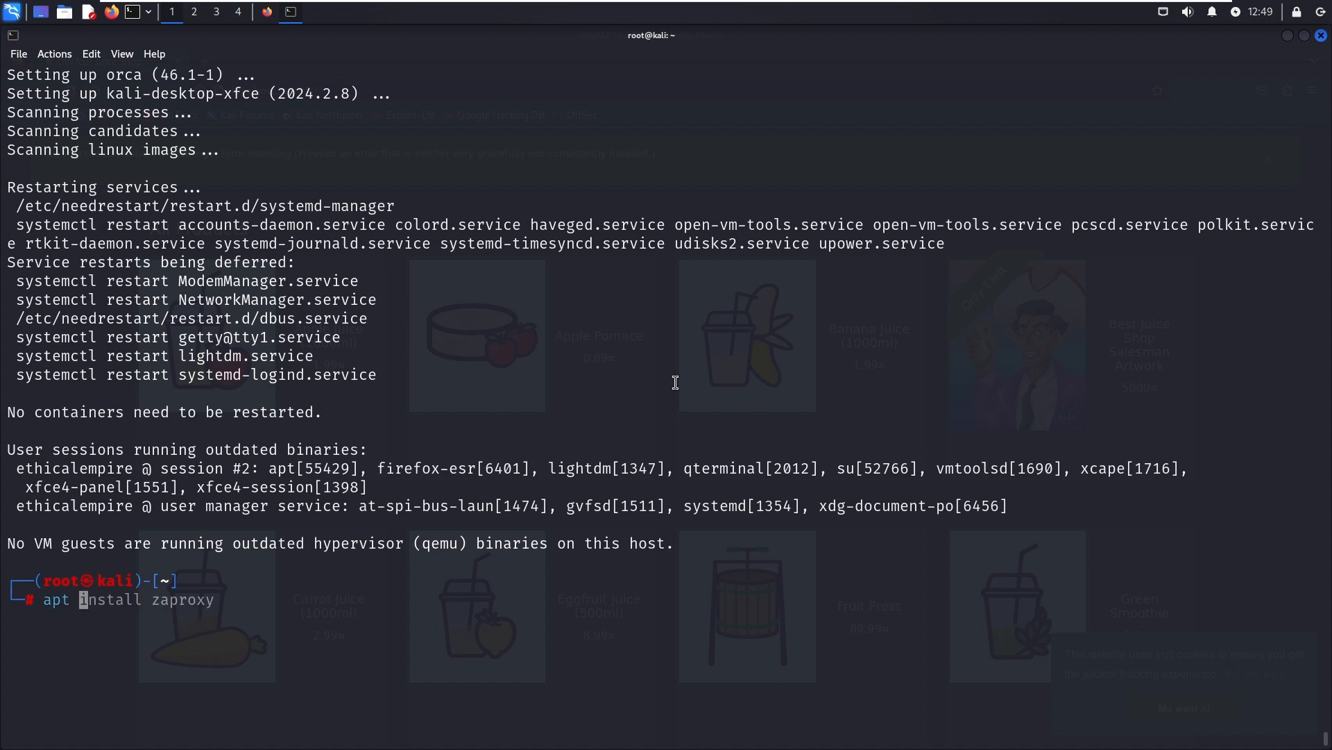
key(Right)
key(Left)
key(Left)
key(Left)
key(Left)
key(Left)
key(Left)
key(Left)
key(Left)
key(Left)
key(Left)
key(Left)
key(Left)
key(Left)
key(Left)
key(Left)
key(Left)
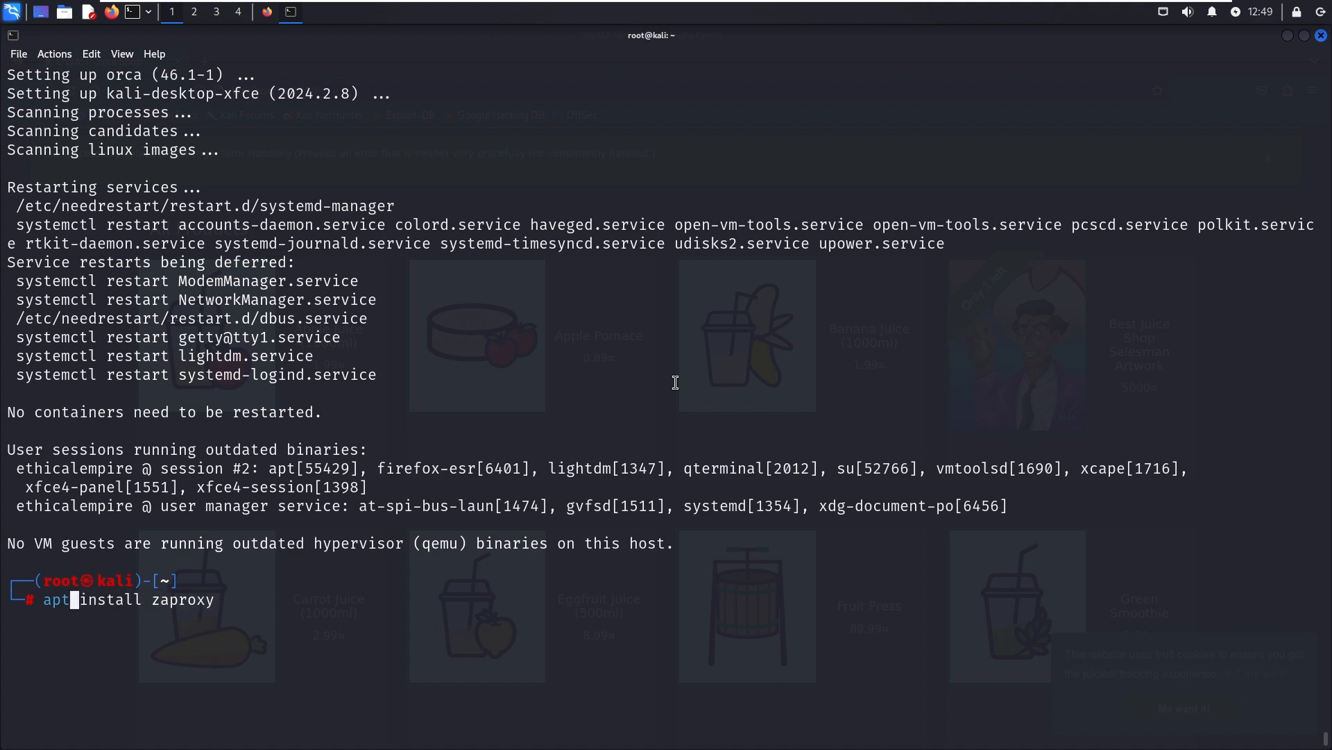
key(Home)
text(sudo)
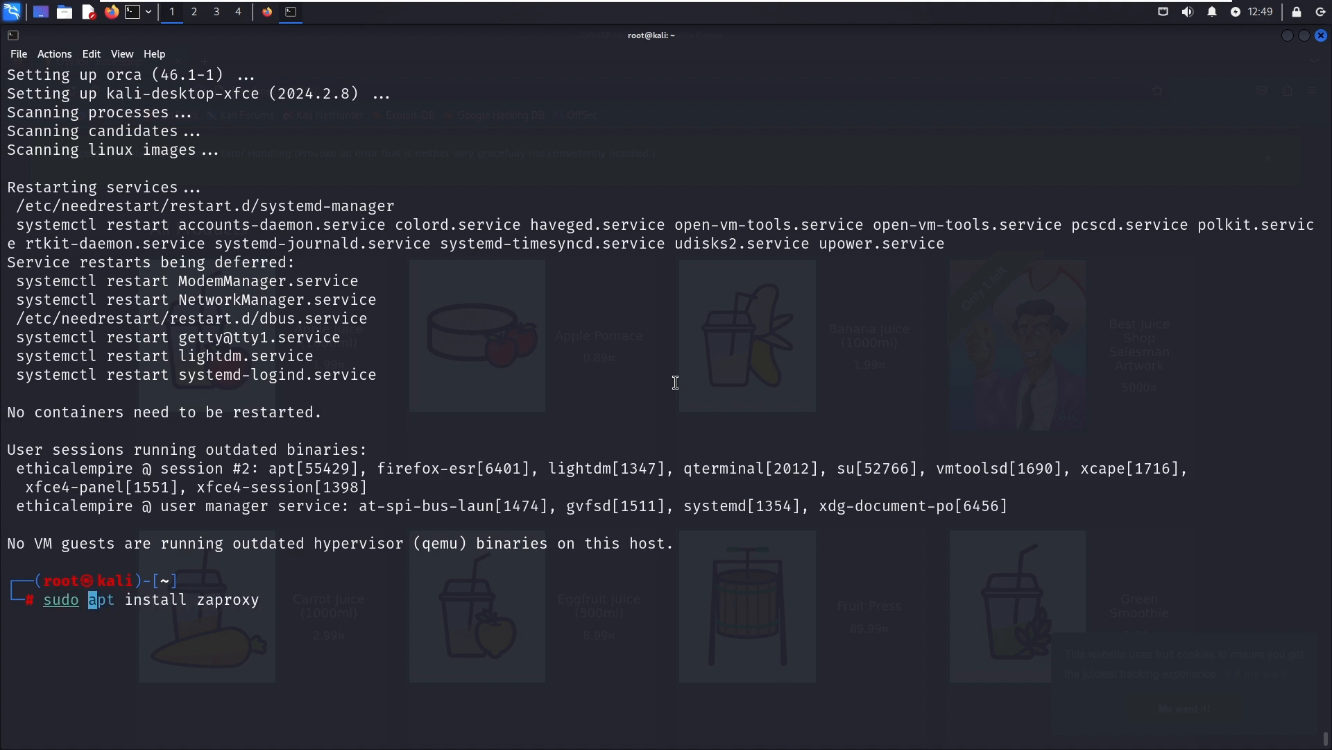
key(Right)
key(Right)
key(Right)
key(Right)
key(Right)
key(Right)
key(Right)
key(Right)
key(Right)
key(Right)
key(Right)
key(Right)
key(Right)
key(Right)
key(Right)
key(Right)
key(Right)
key(Right)
key(Right)
key(Return)
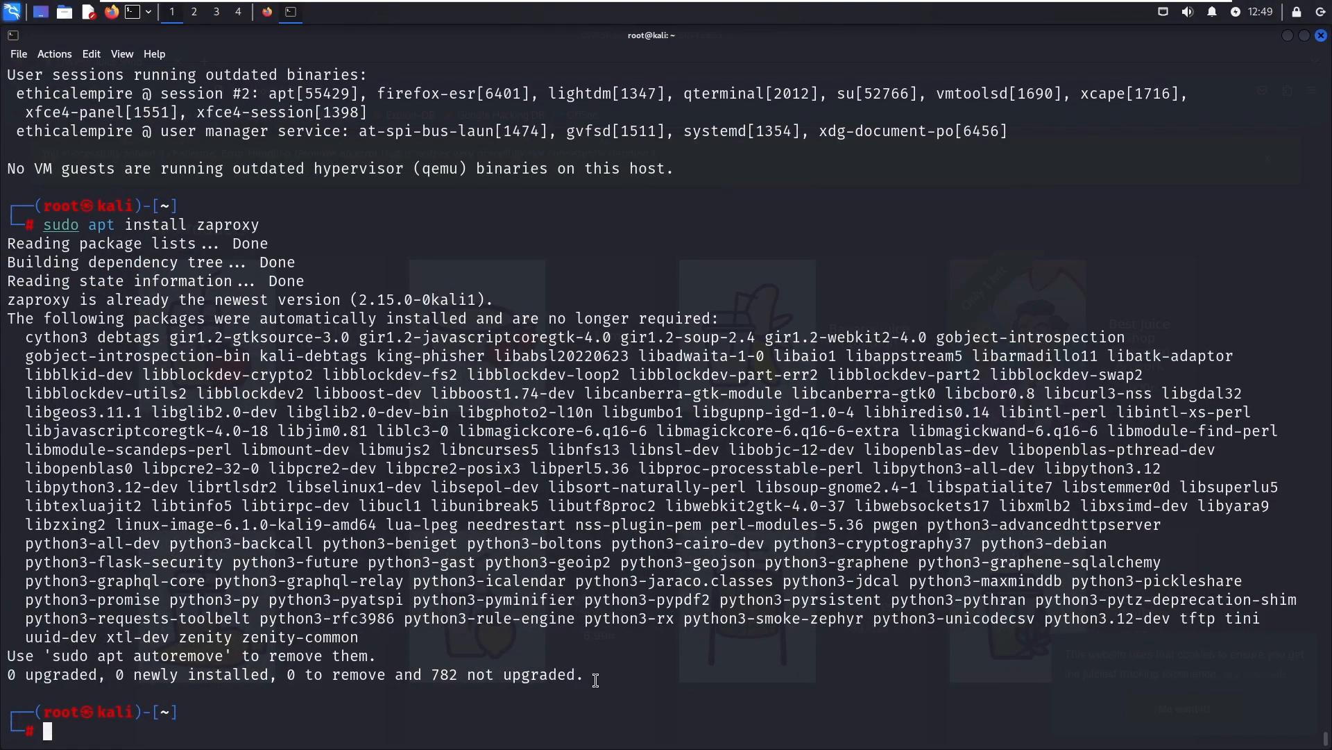
Review the package installation output, clear the terminal and exit the root shell
drag(594, 675, 514, 656)
drag(432, 618, 38, 229)
click(210, 347)
text(clear)
key(Return)
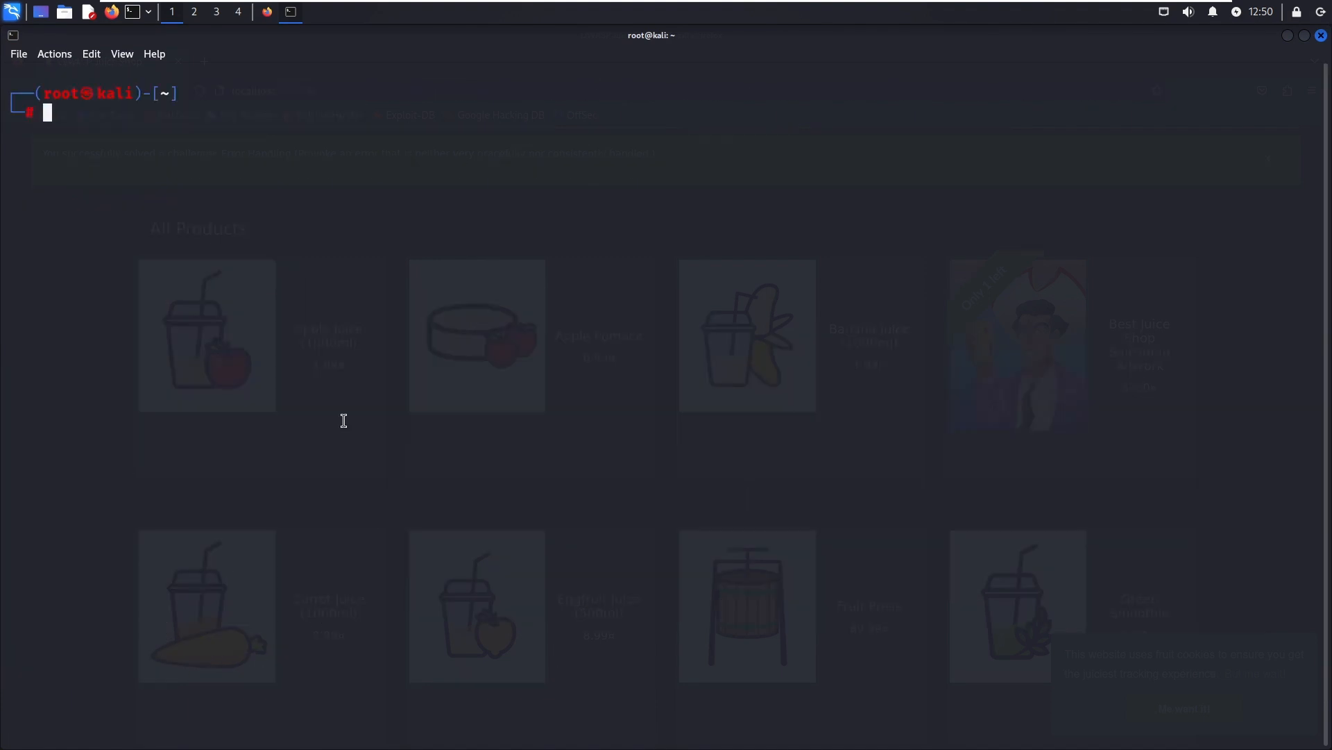
text(exit)
key(Return)
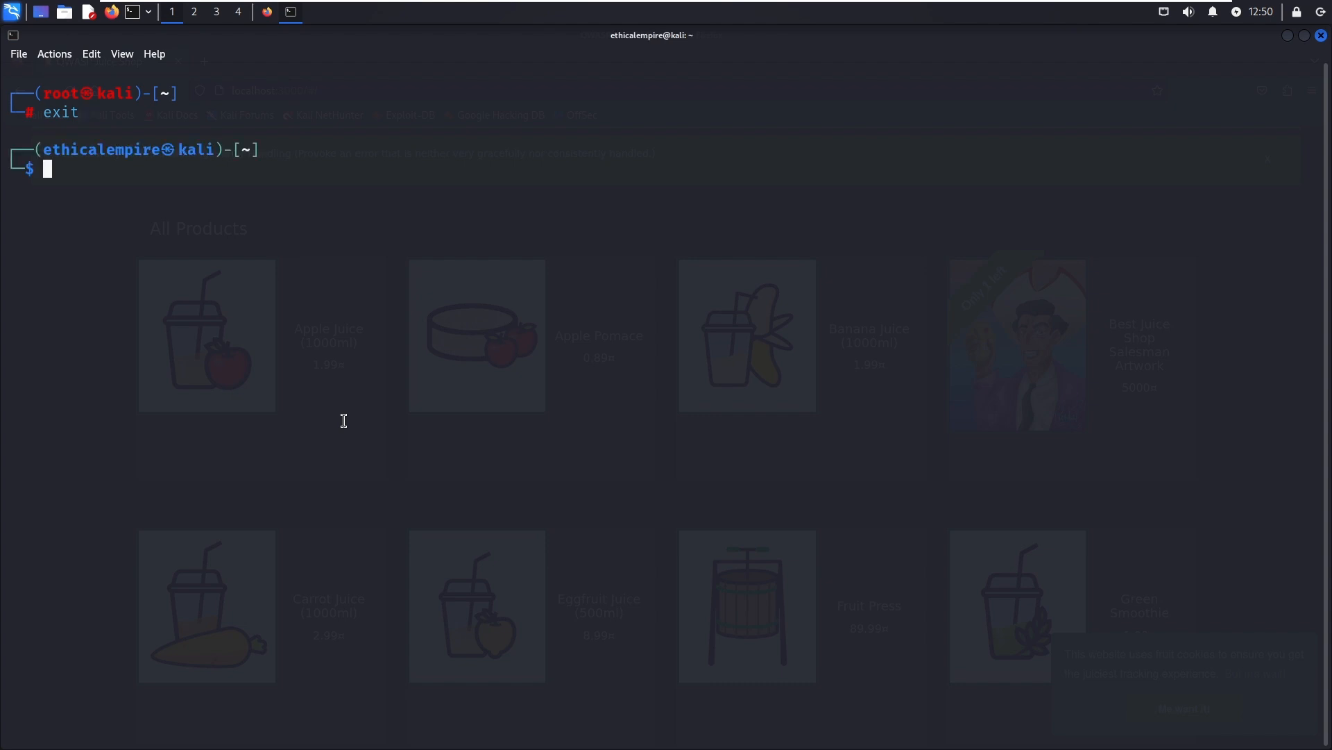
Launch ZAP from the command line as the regular user
text(zap)
key(Right)
text(-v)
key(Return)
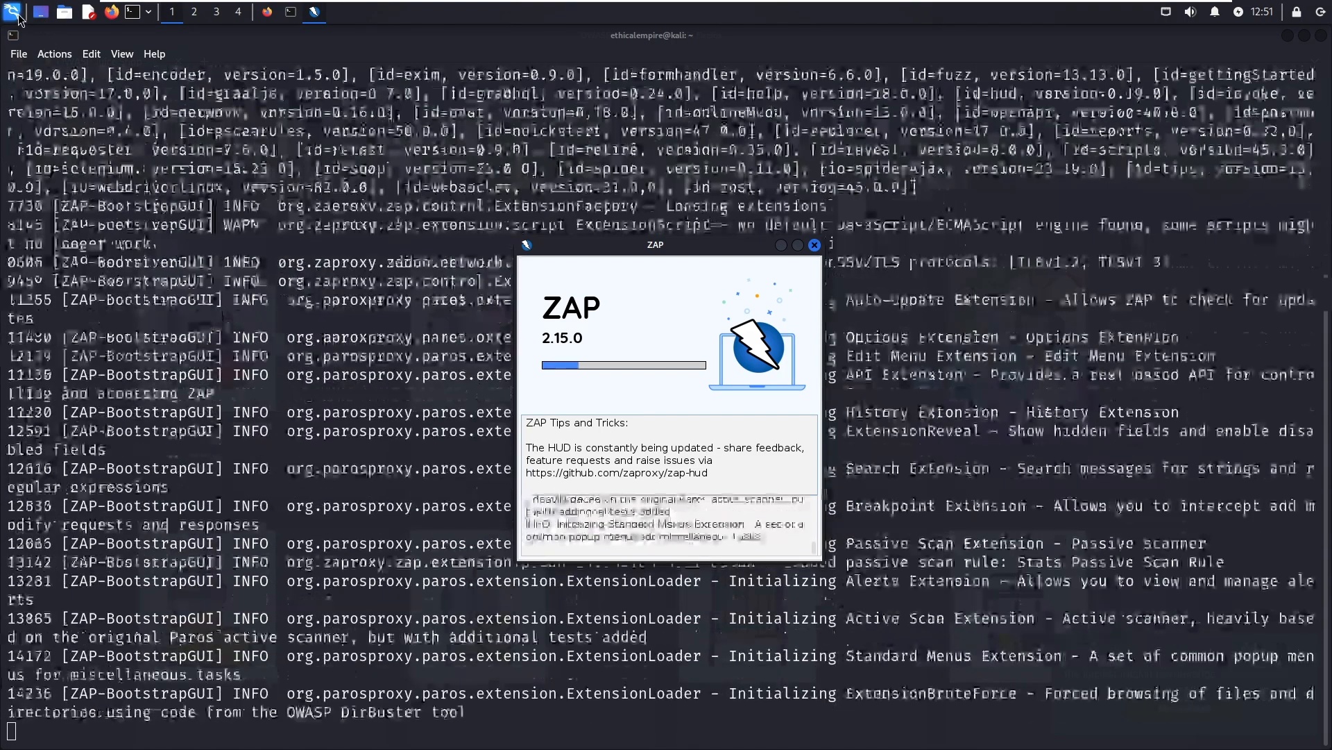
Look up zap in the system's application launcher and close it without launching anything
click(13, 15)
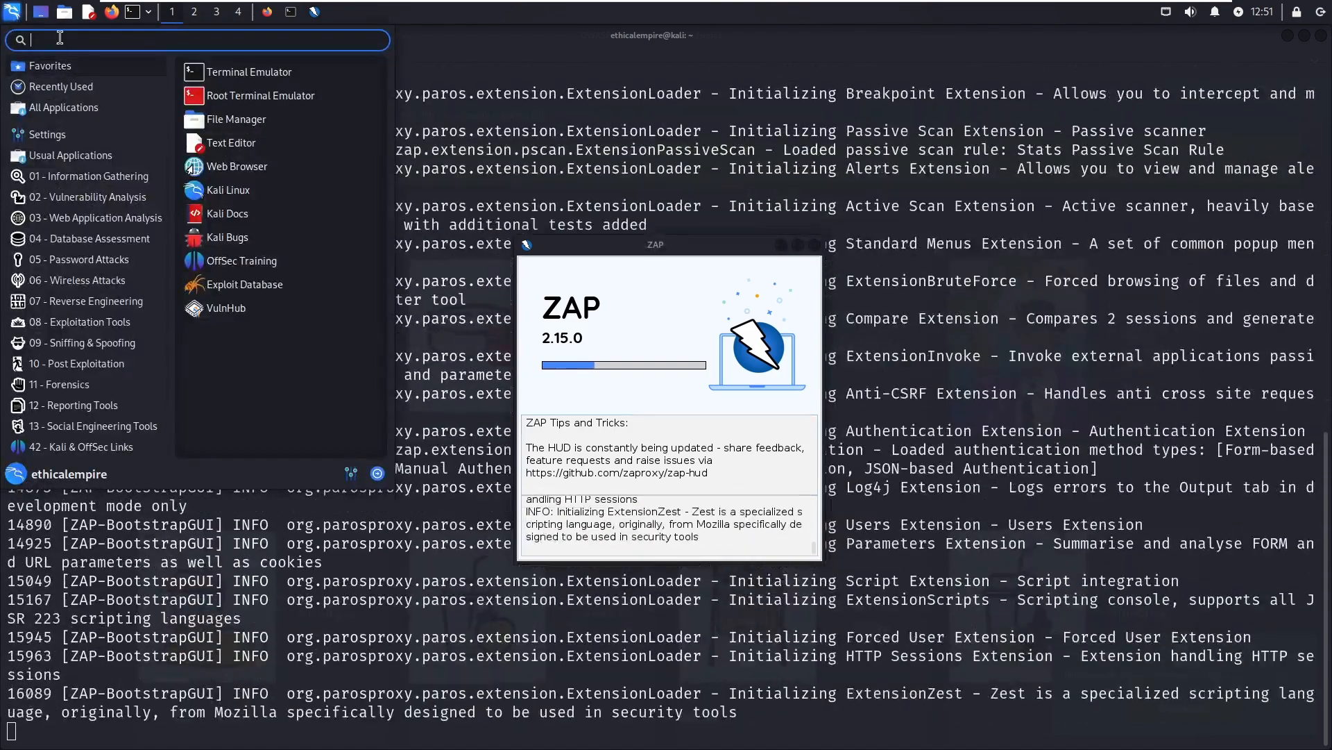
text(zap)
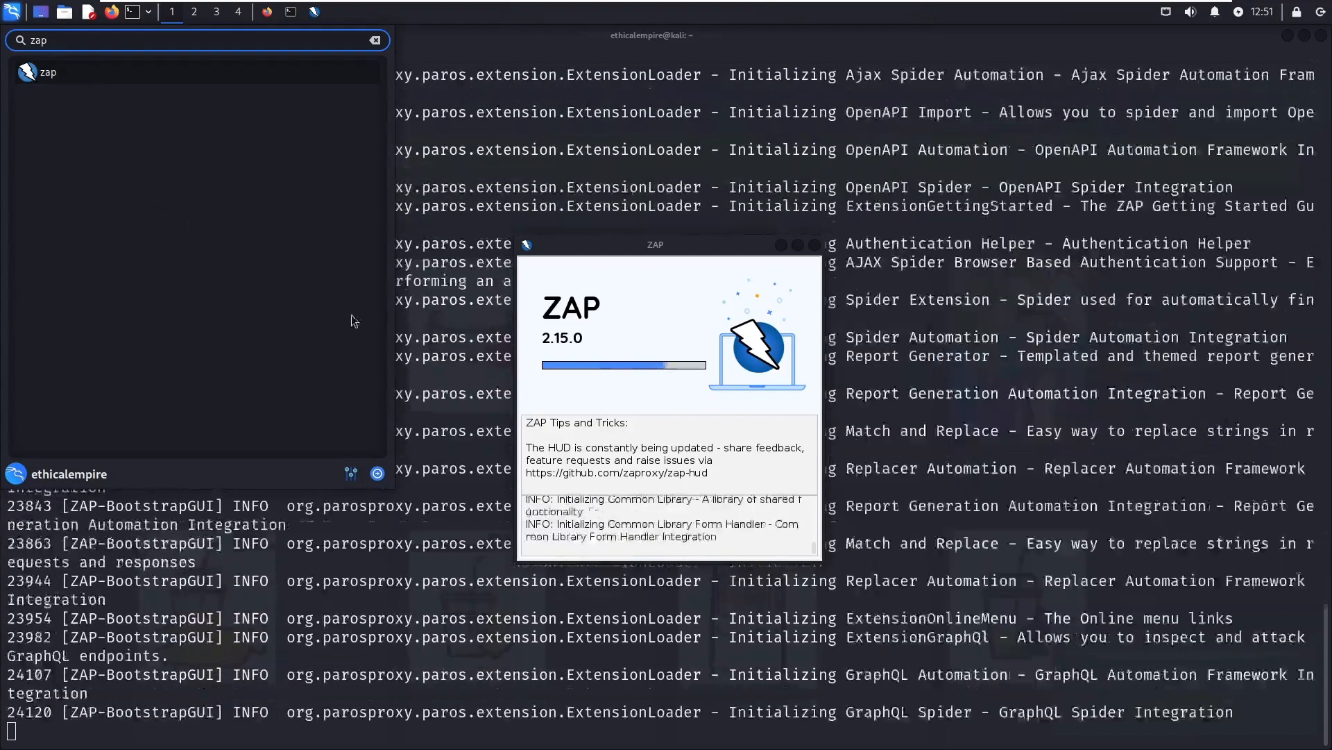
click(884, 390)
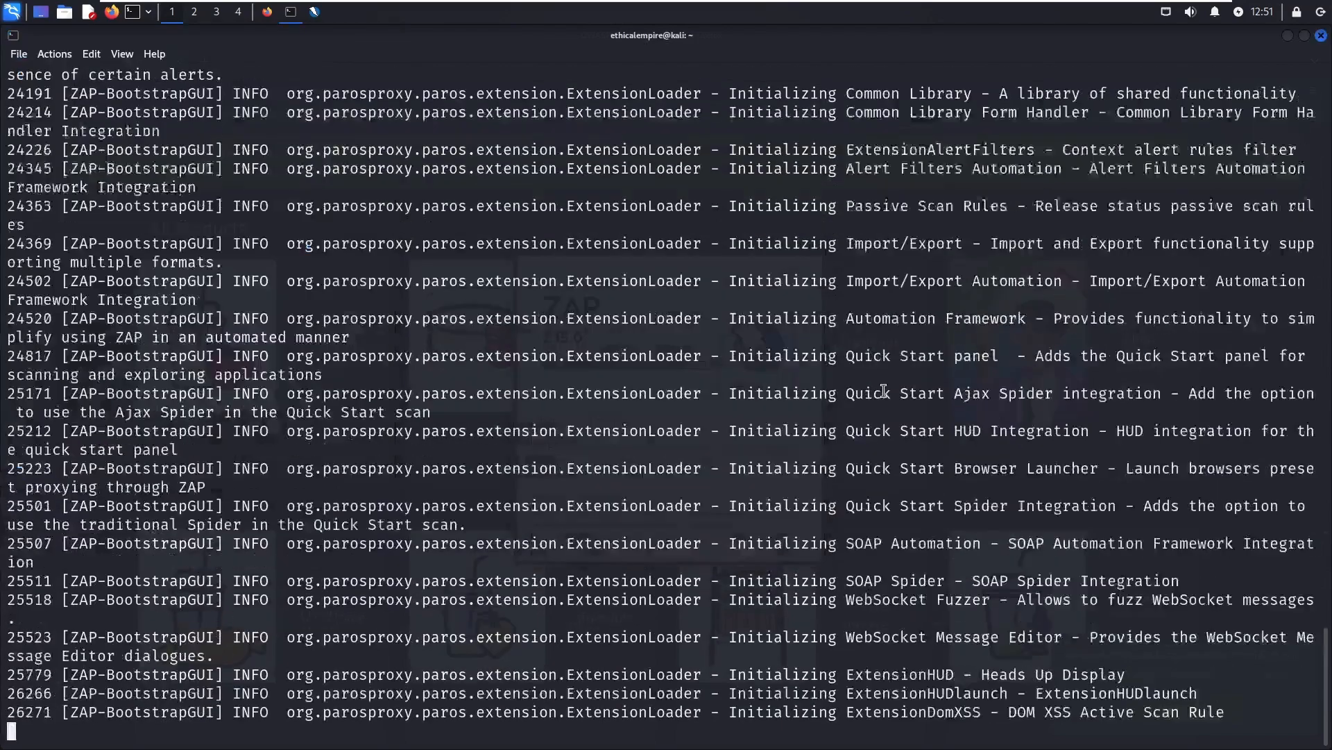
Switch to ZAP and start it with the option of not persisting the session at this moment in time
click(313, 12)
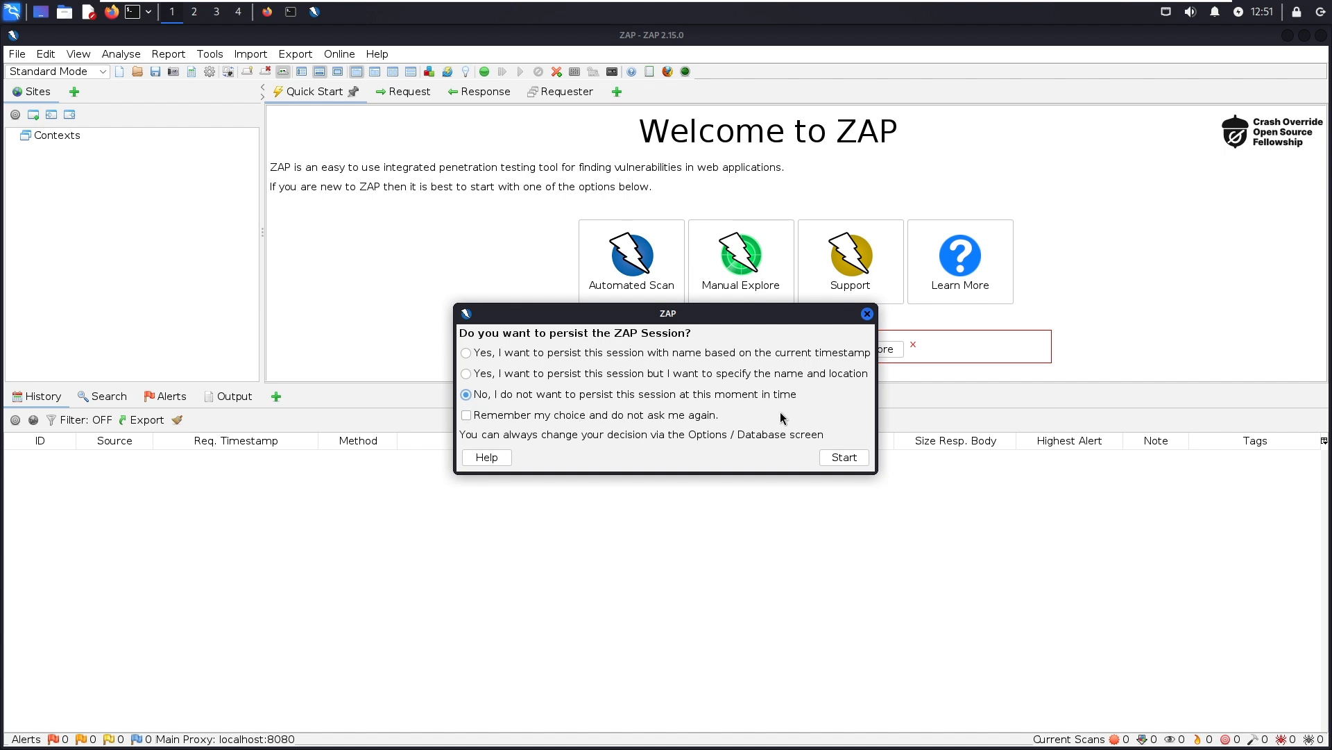
click(845, 457)
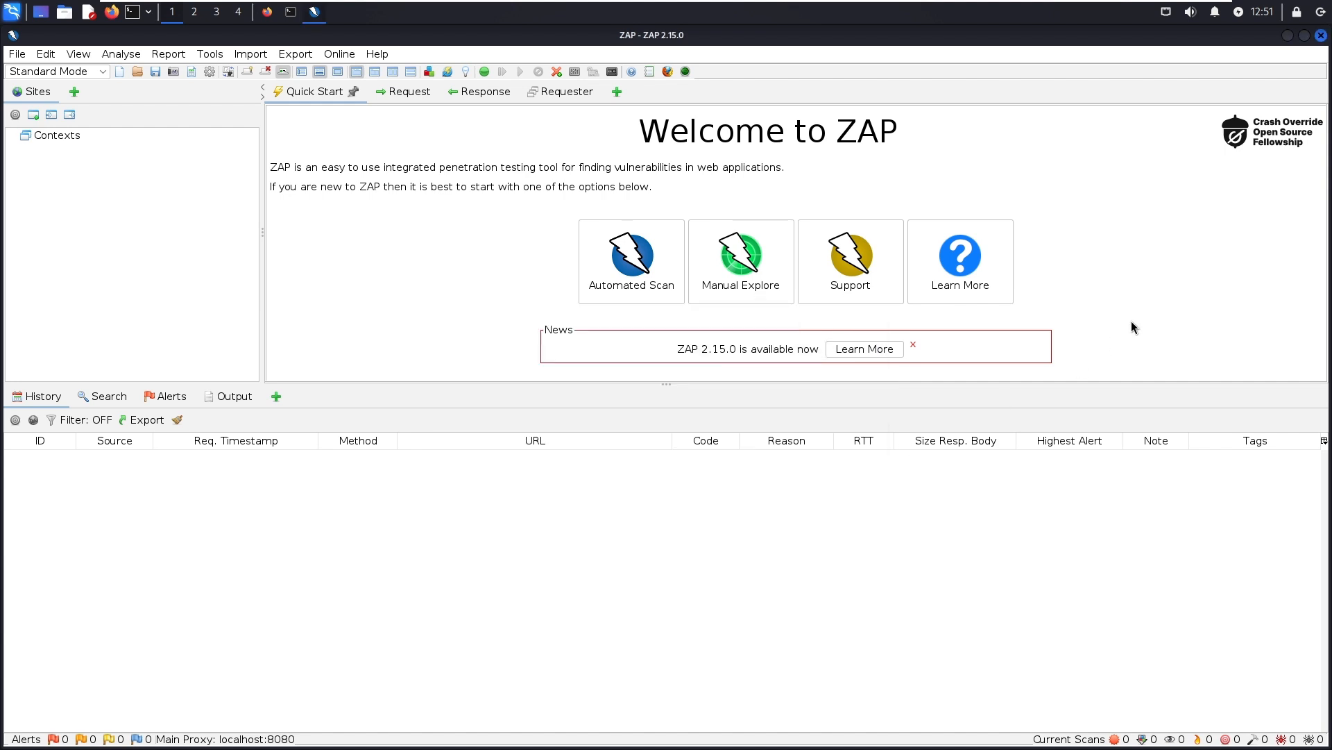
click(727, 414)
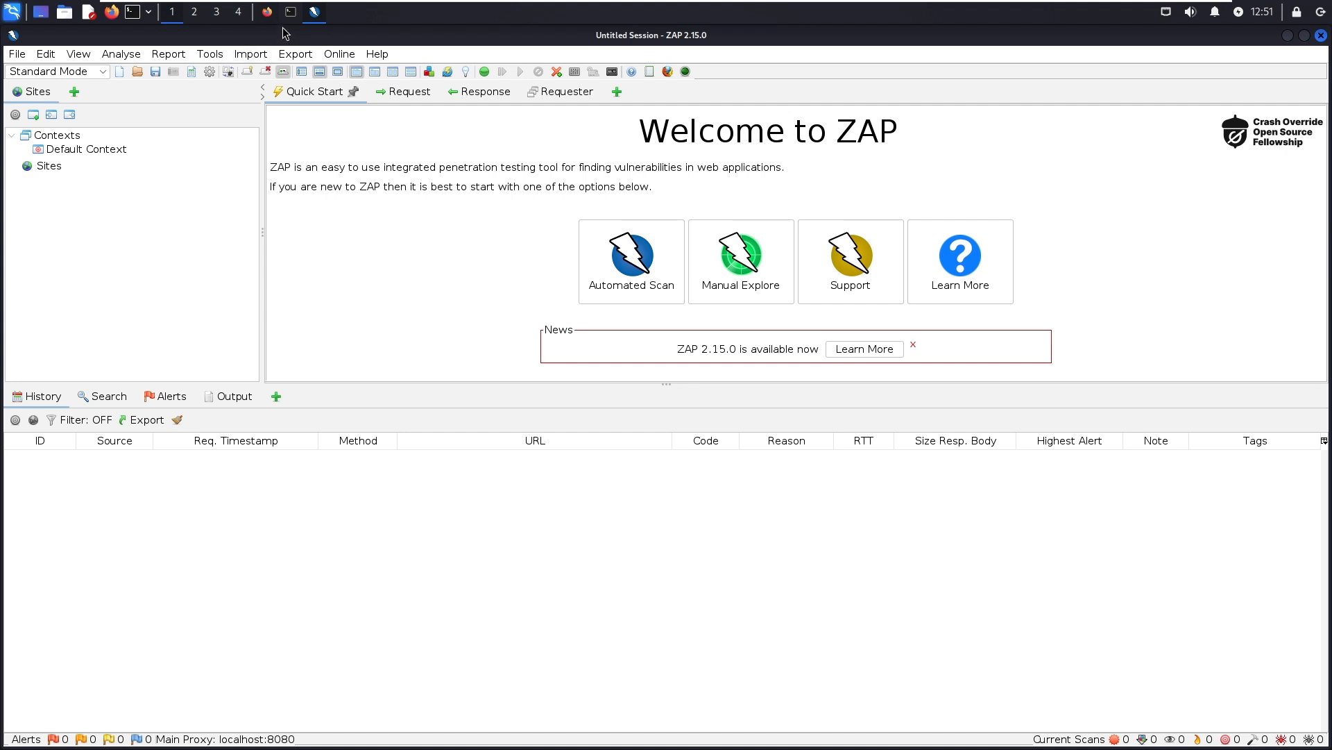
Switch to Firefox and look through the product list of the OWASP Juice Shop site
click(268, 12)
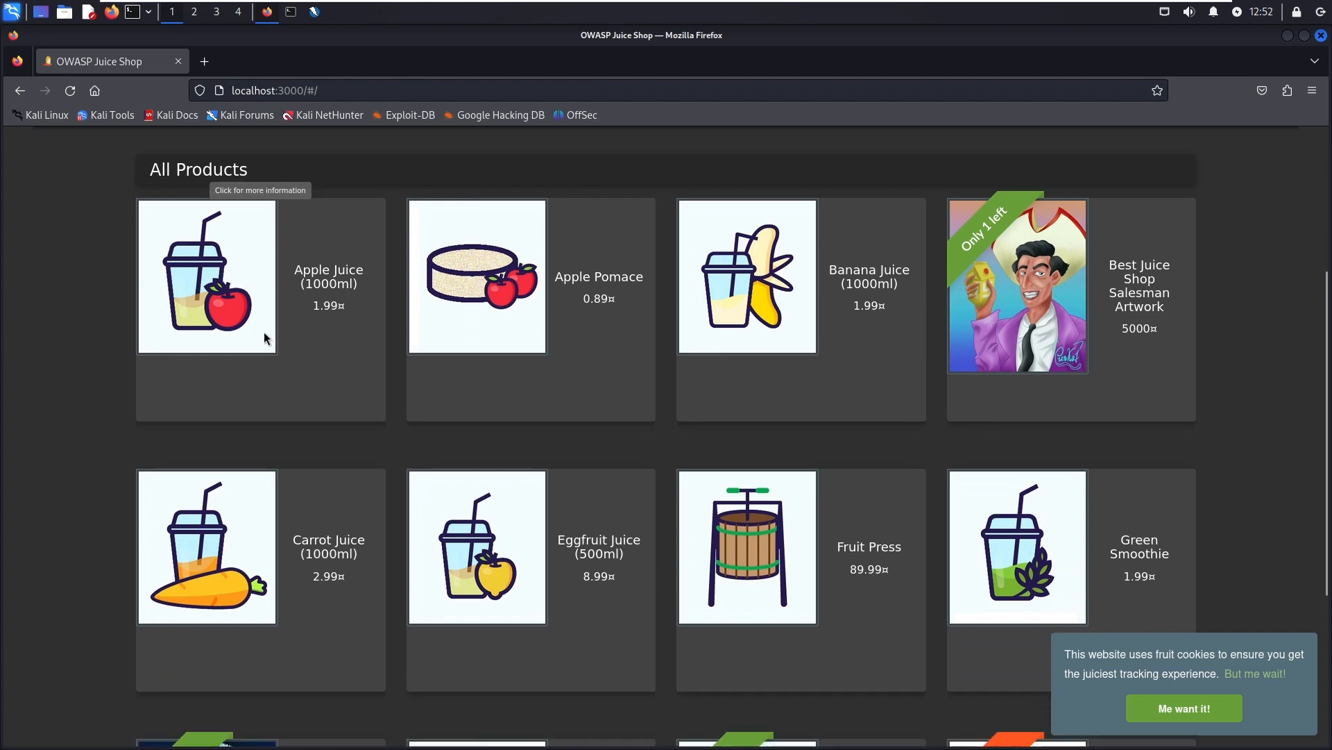
scroll(312, 347, down, 4)
scroll(417, 362, down, 2)
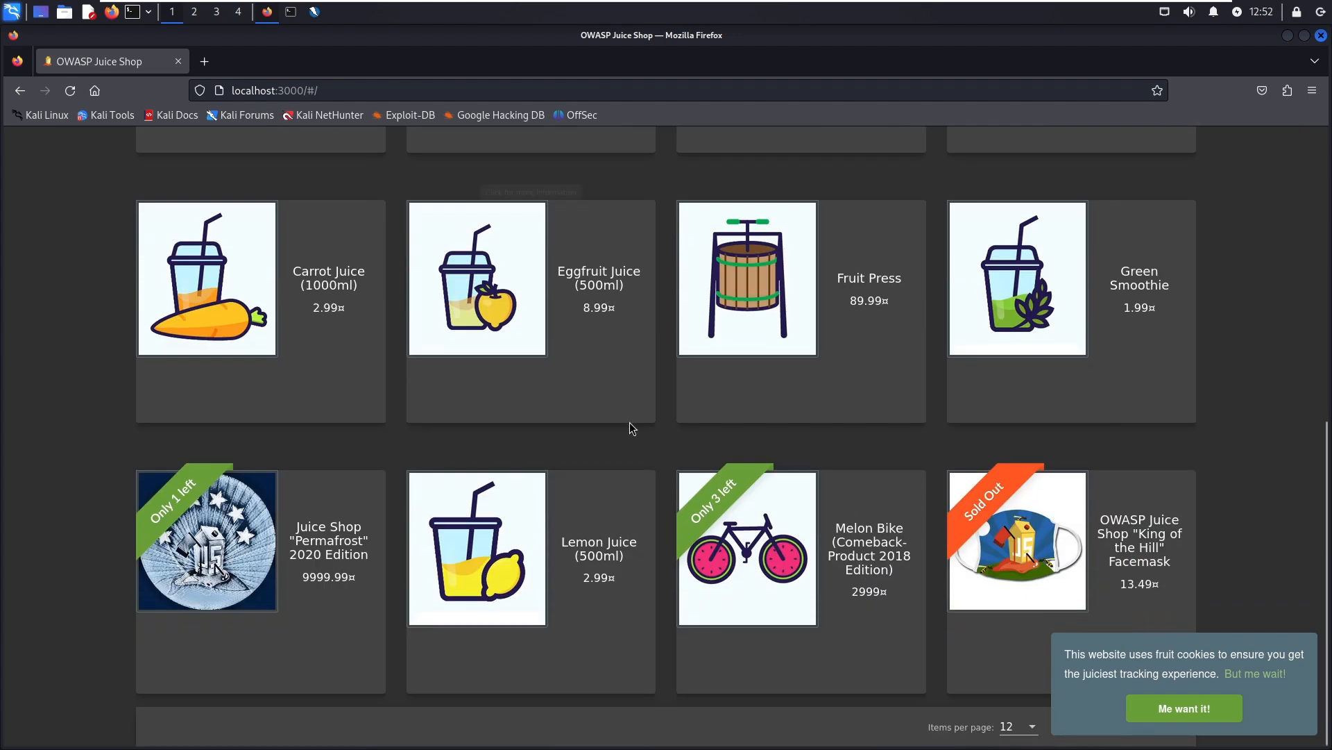
scroll(630, 422, up, 6)
scroll(995, 409, up, 1)
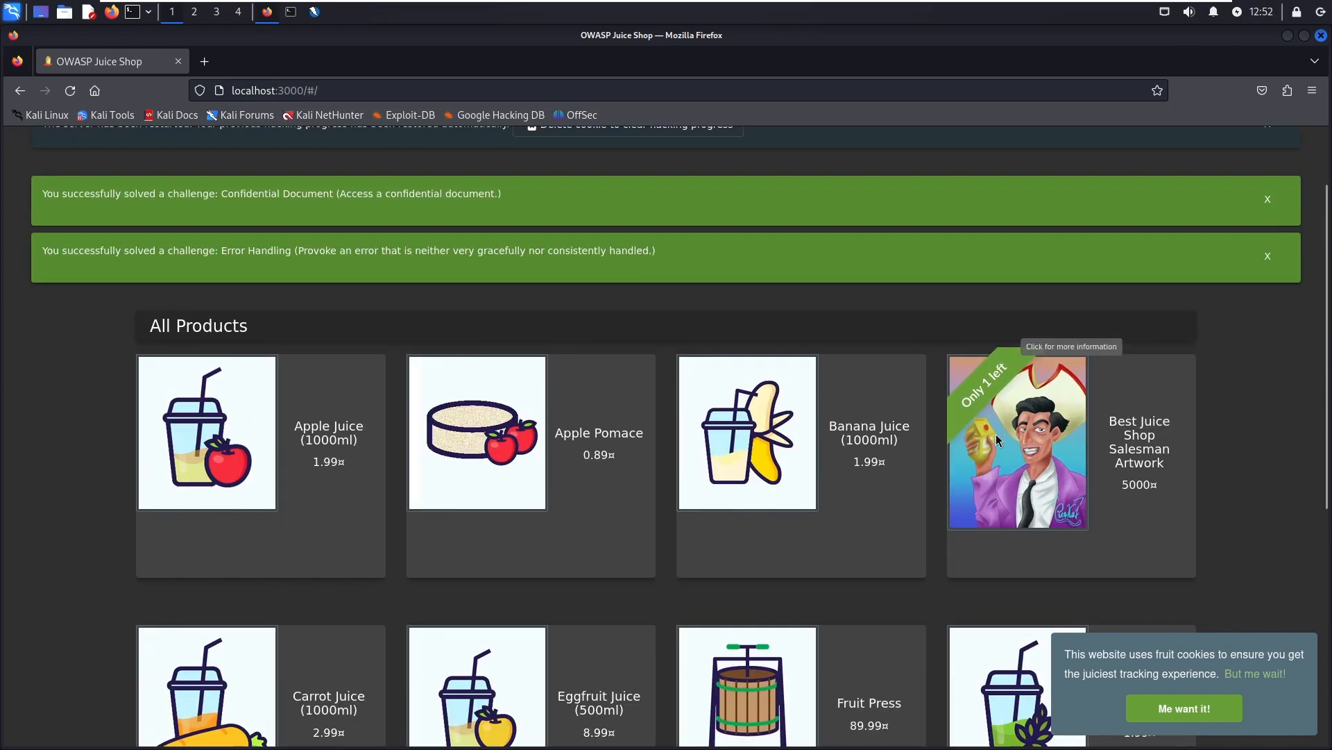
View the details and reviews of the Best Juice Shop Salesman Artwork product and close them
click(996, 434)
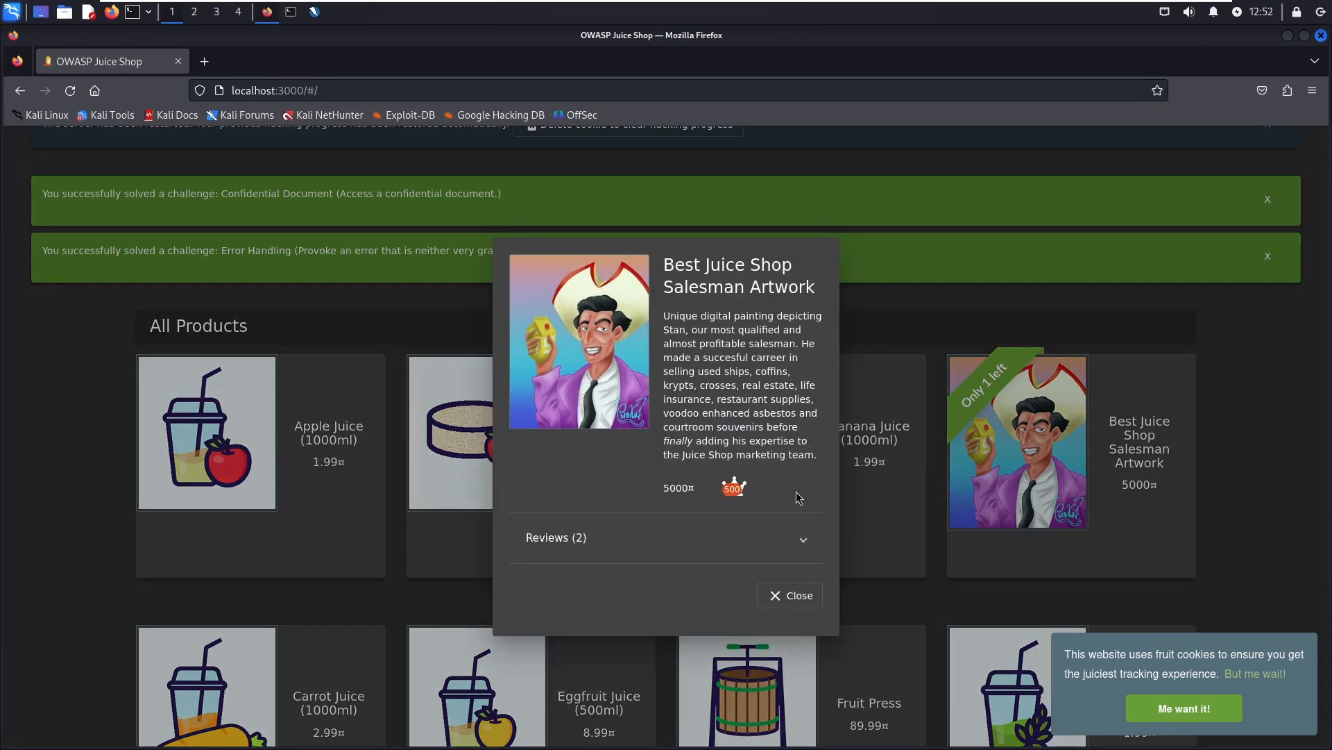
click(801, 542)
scroll(734, 506, down, 2)
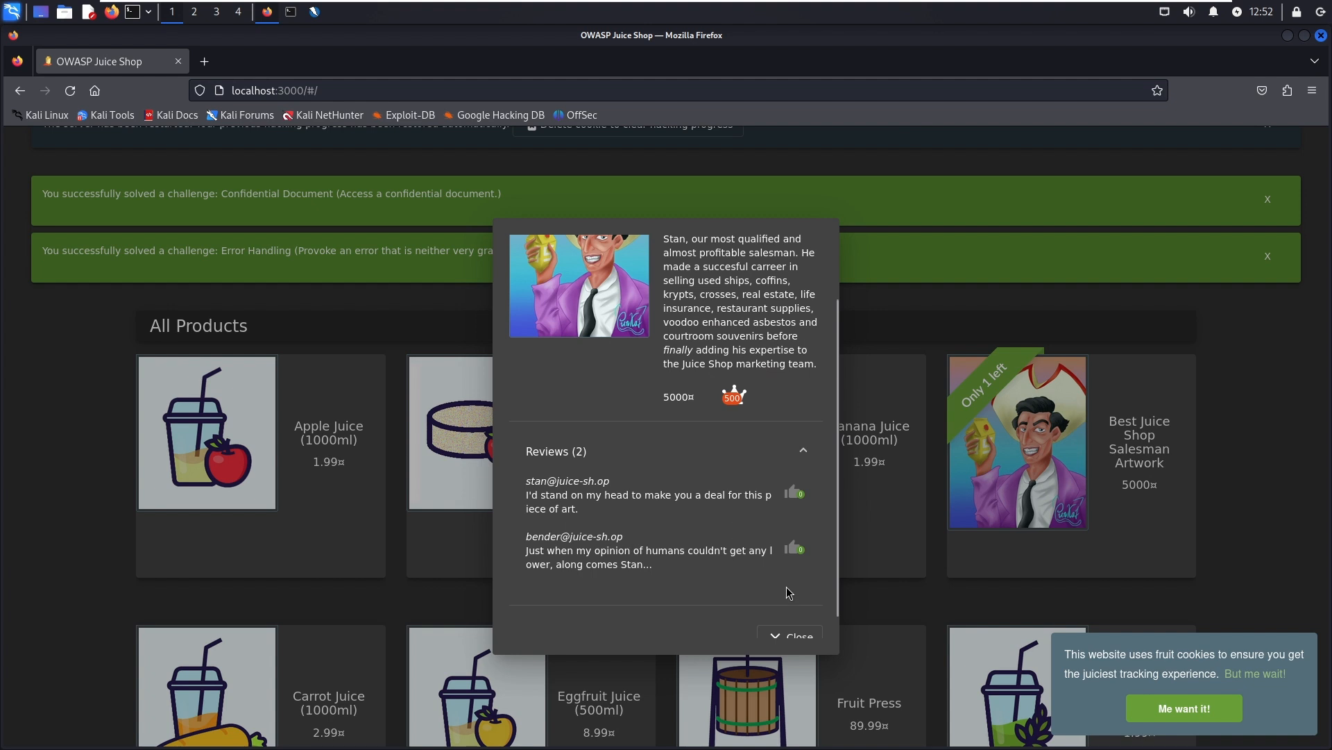
scroll(756, 544, down, 1)
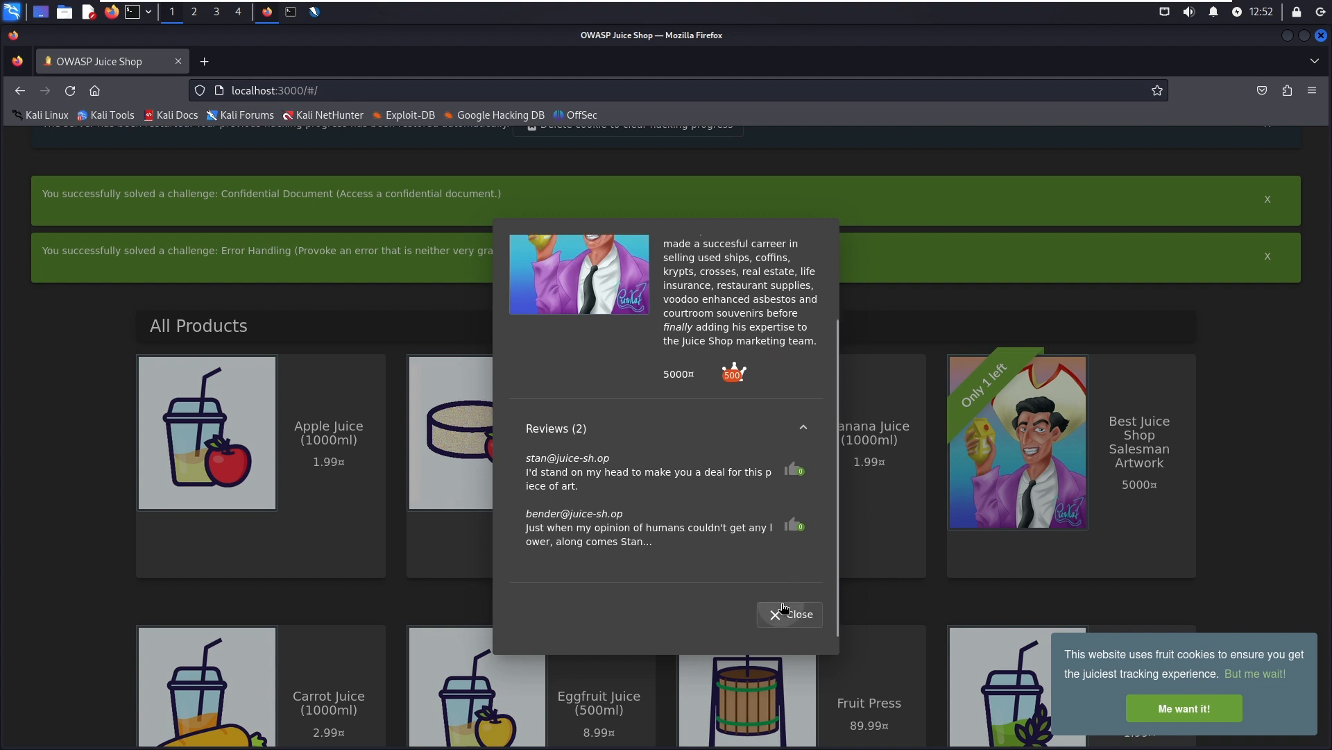
click(781, 607)
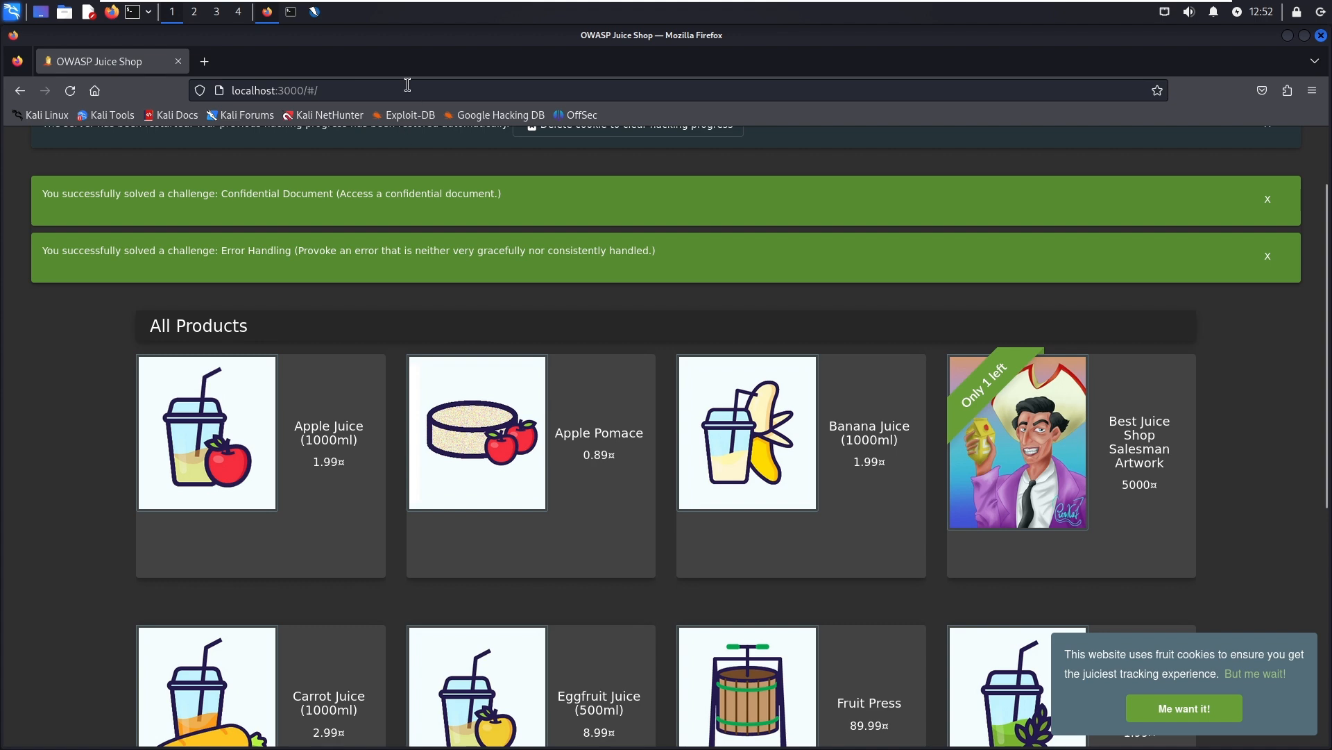
Open the Automated Scan in ZAP and copy the Juice Shop address, localhost:3000/#/, from Firefox
click(314, 12)
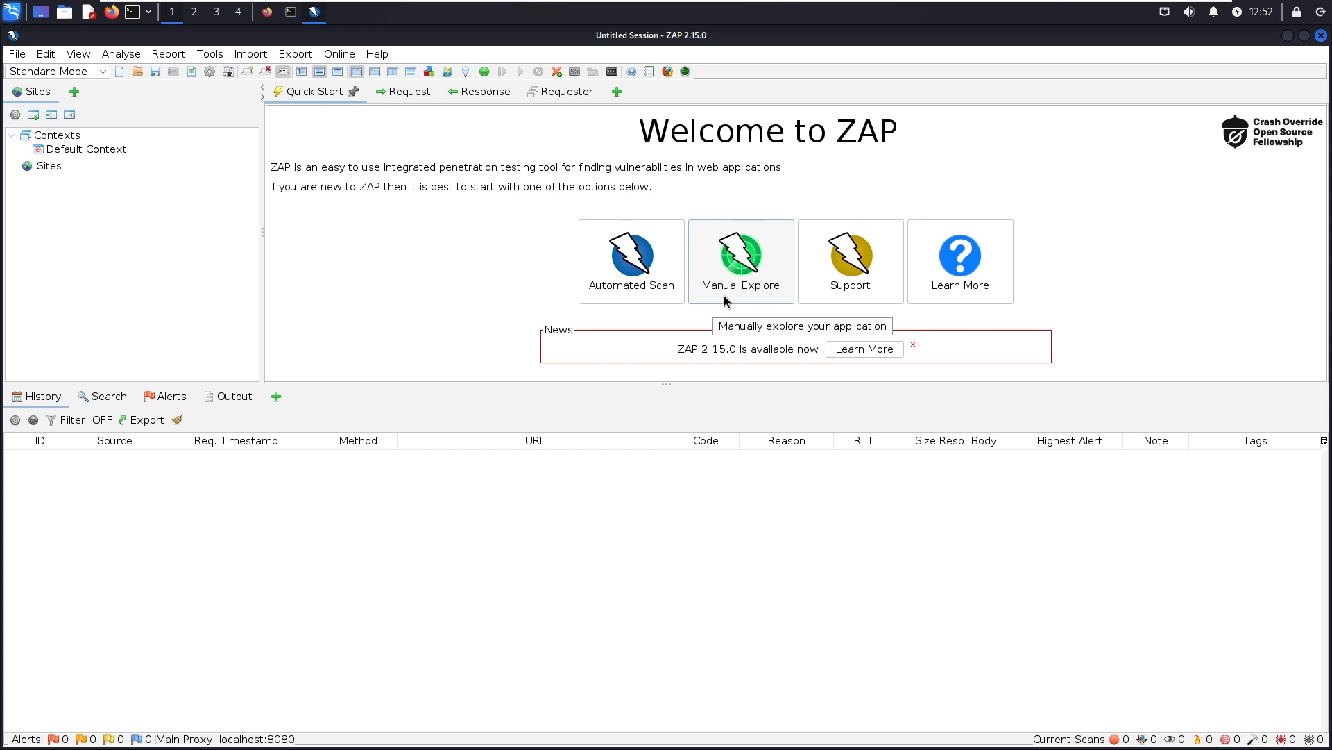
click(631, 284)
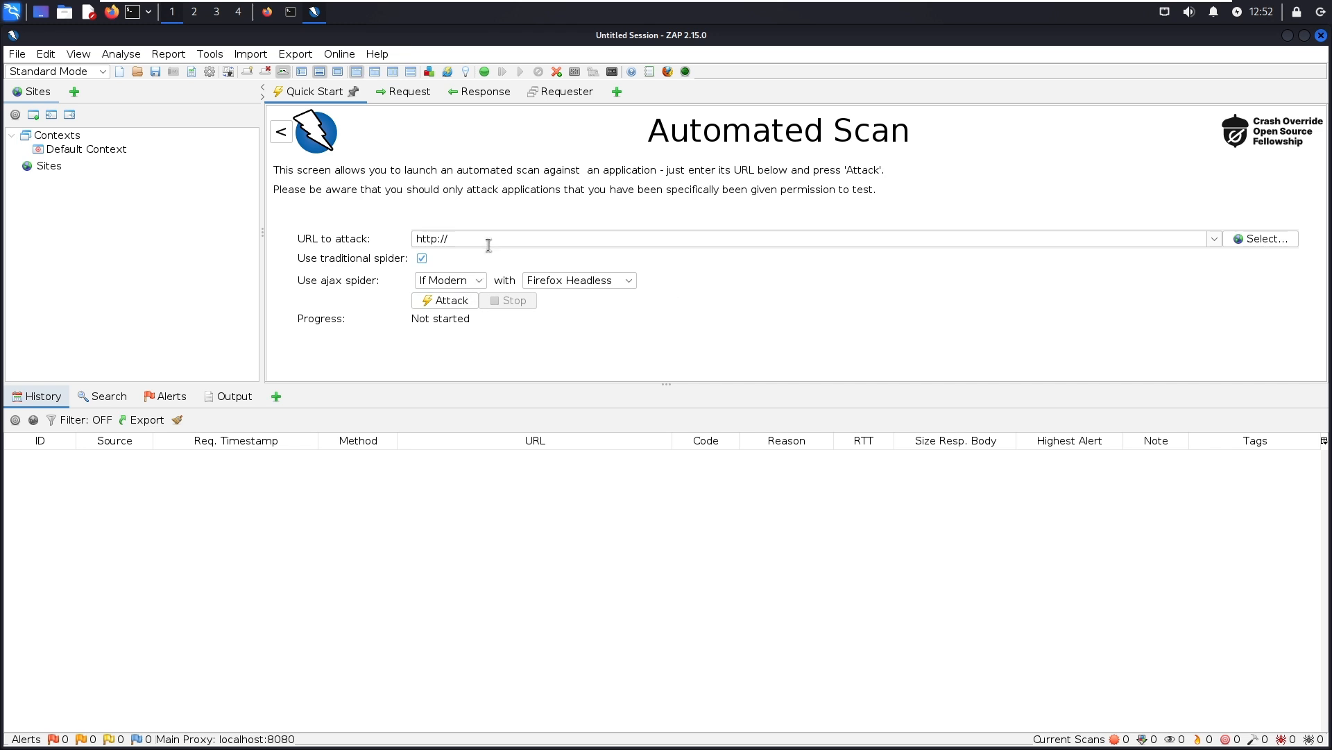
click(267, 12)
click(247, 91)
right_click(248, 92)
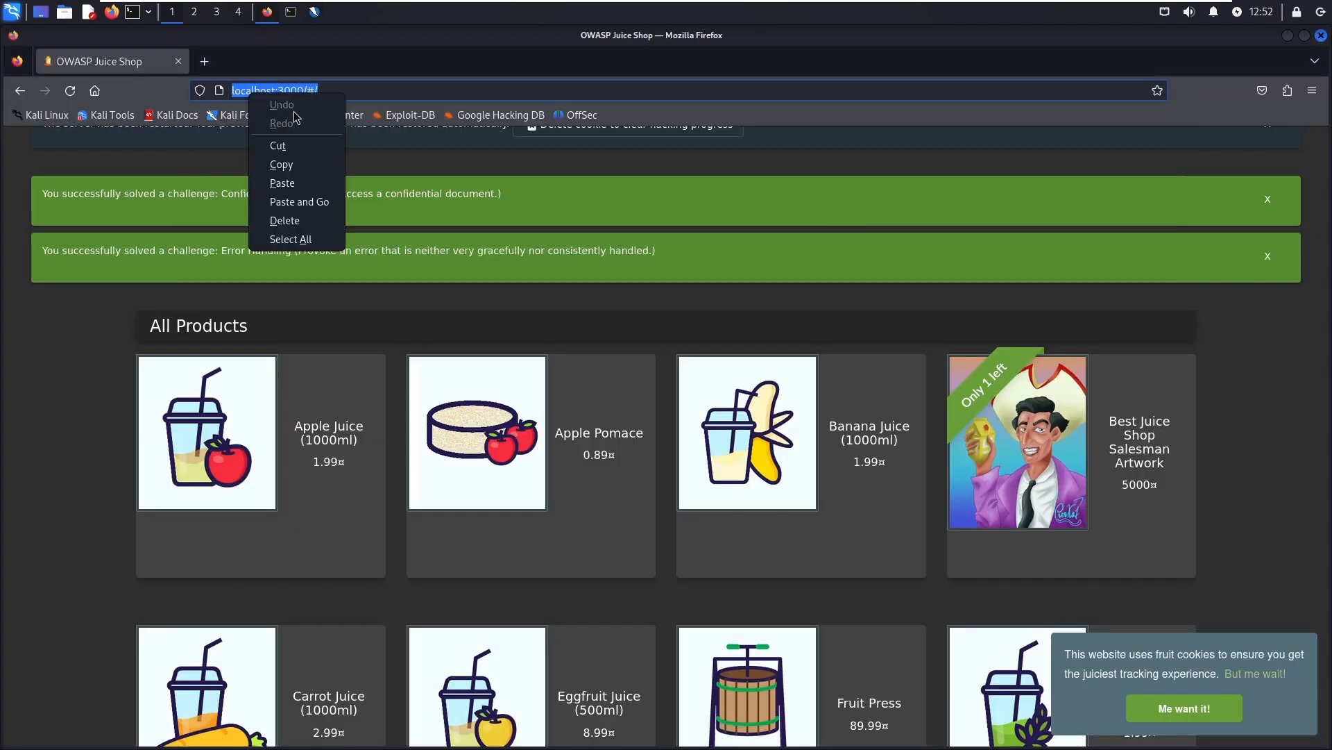
click(292, 165)
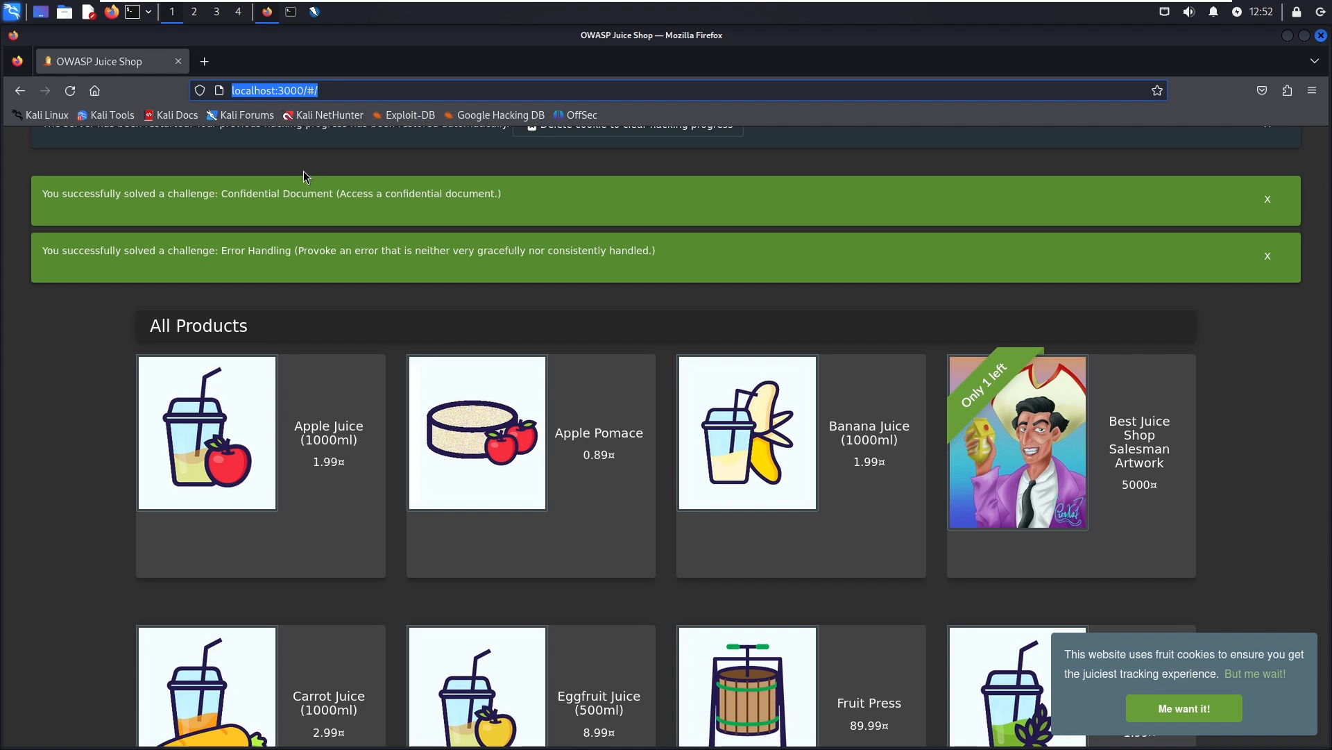
click(315, 12)
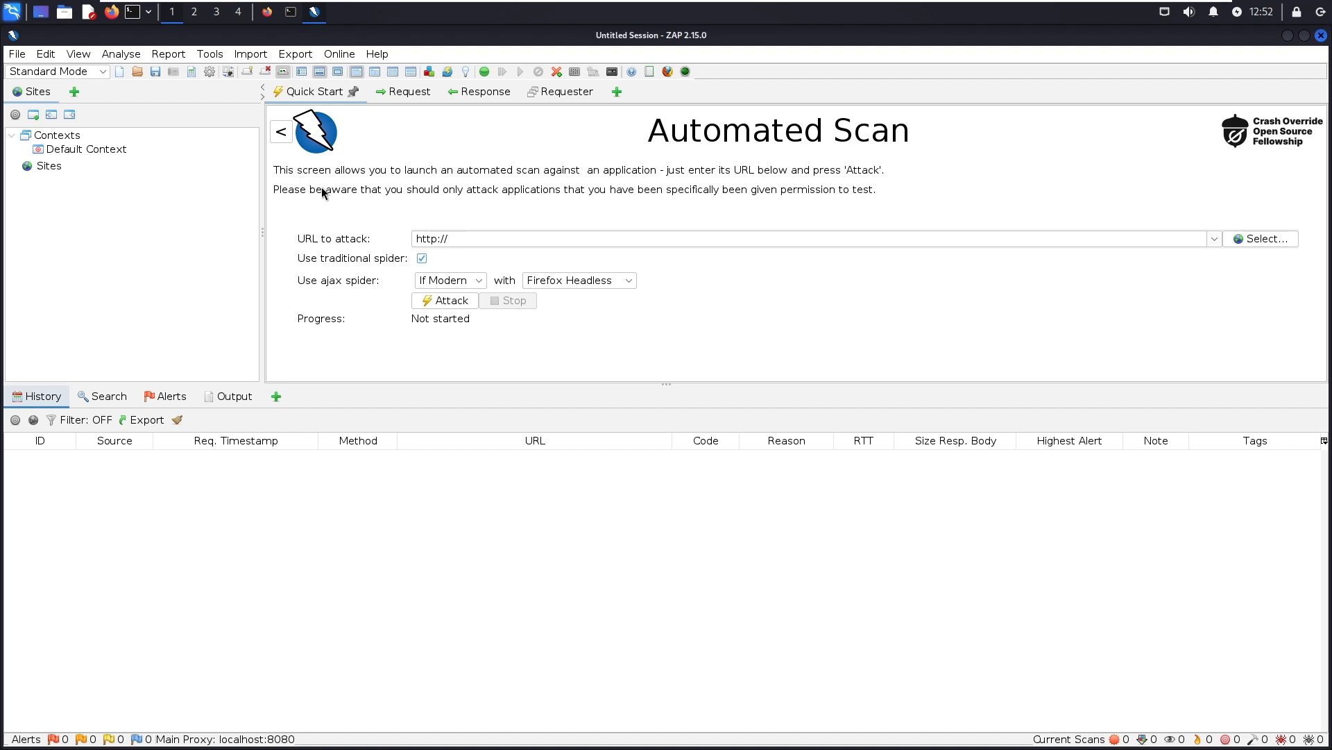
click(431, 243)
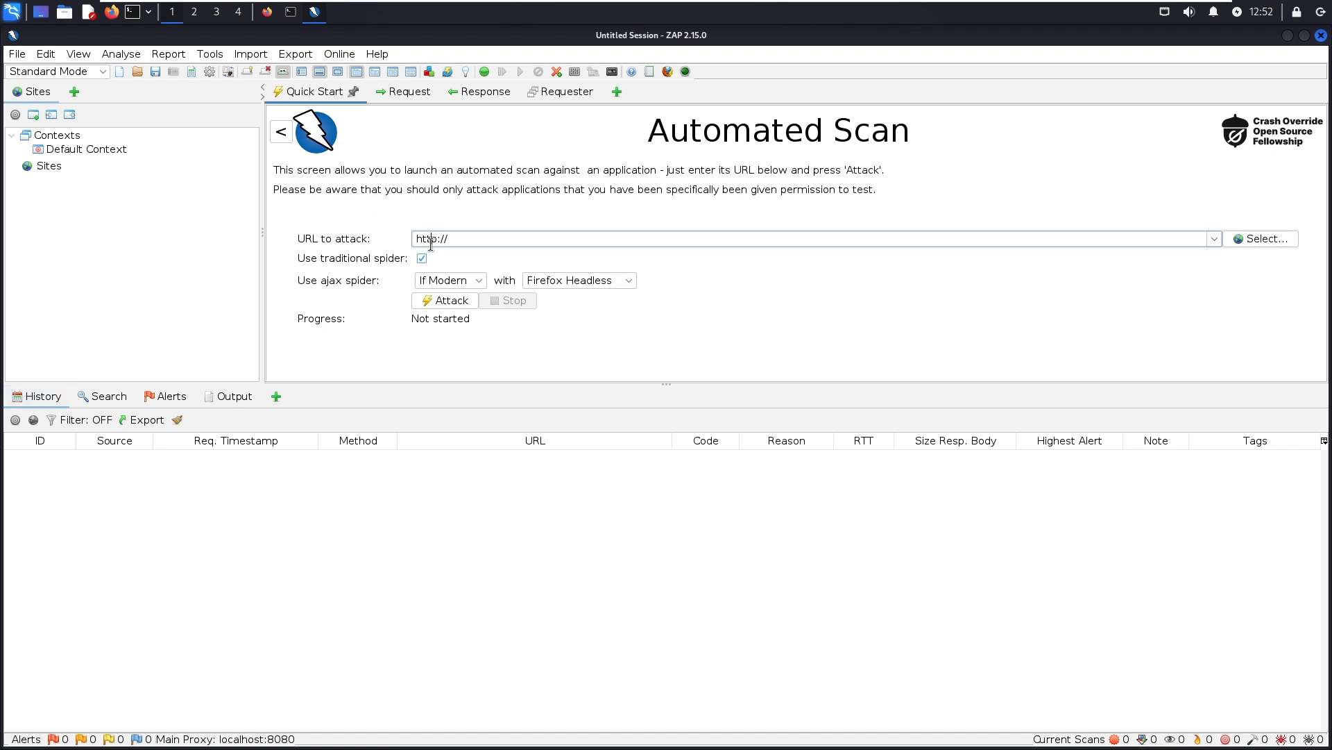
key(ctrl+a)
key(ctrl+v)
Start the attack with the ajax spider set to If Modern and the browser to Firefox Headless
click(450, 281)
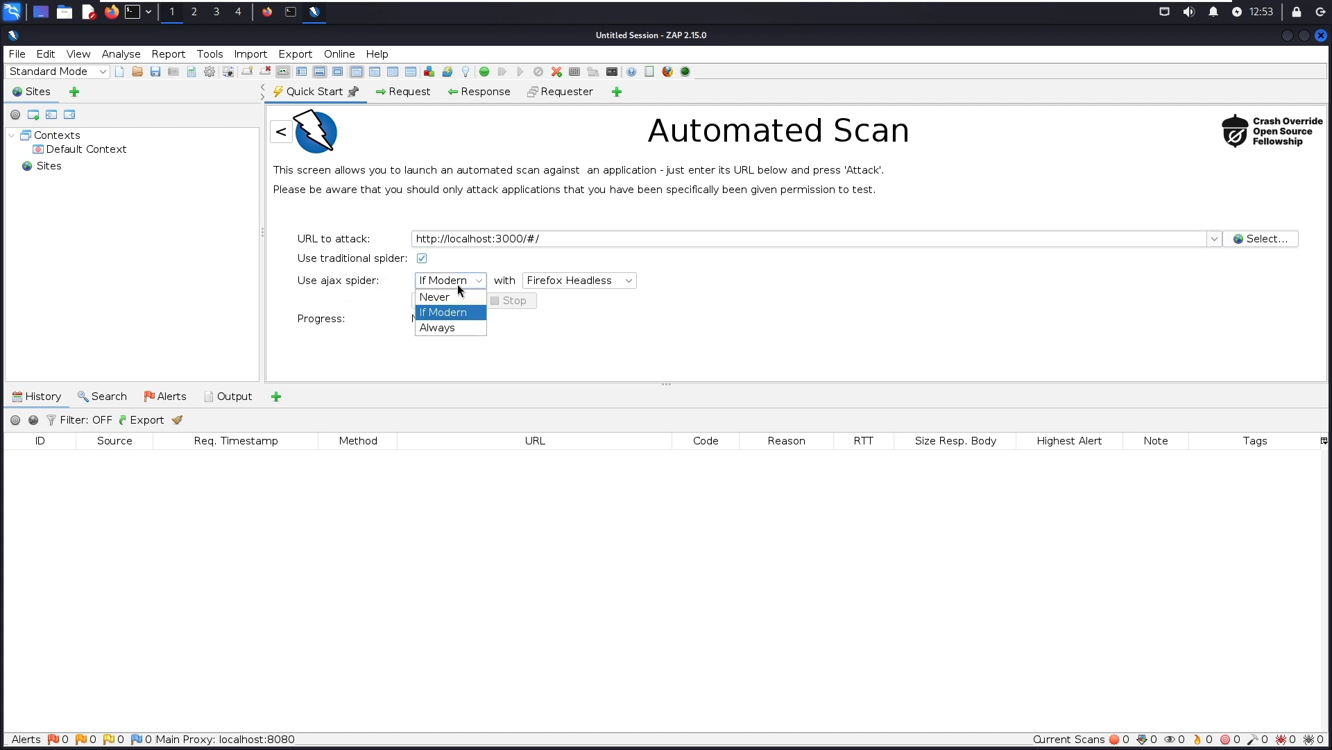
click(455, 320)
click(586, 279)
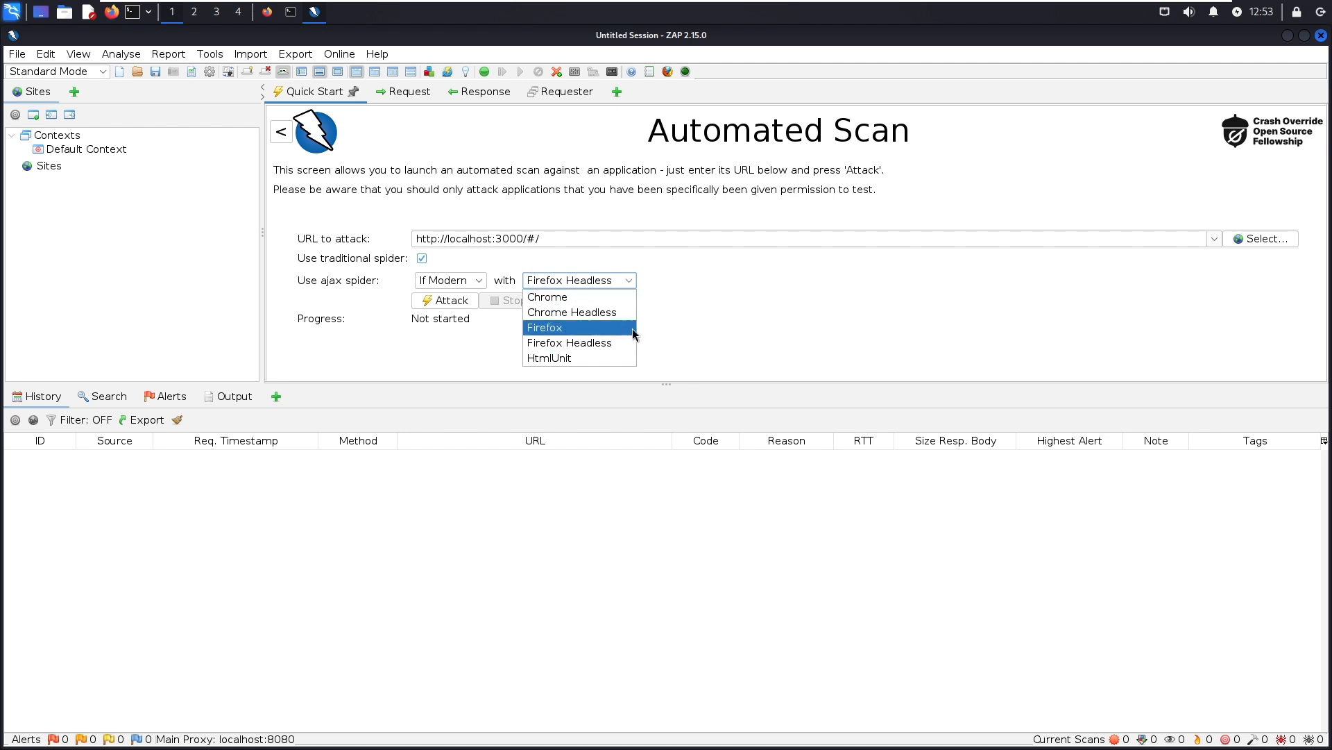
click(728, 326)
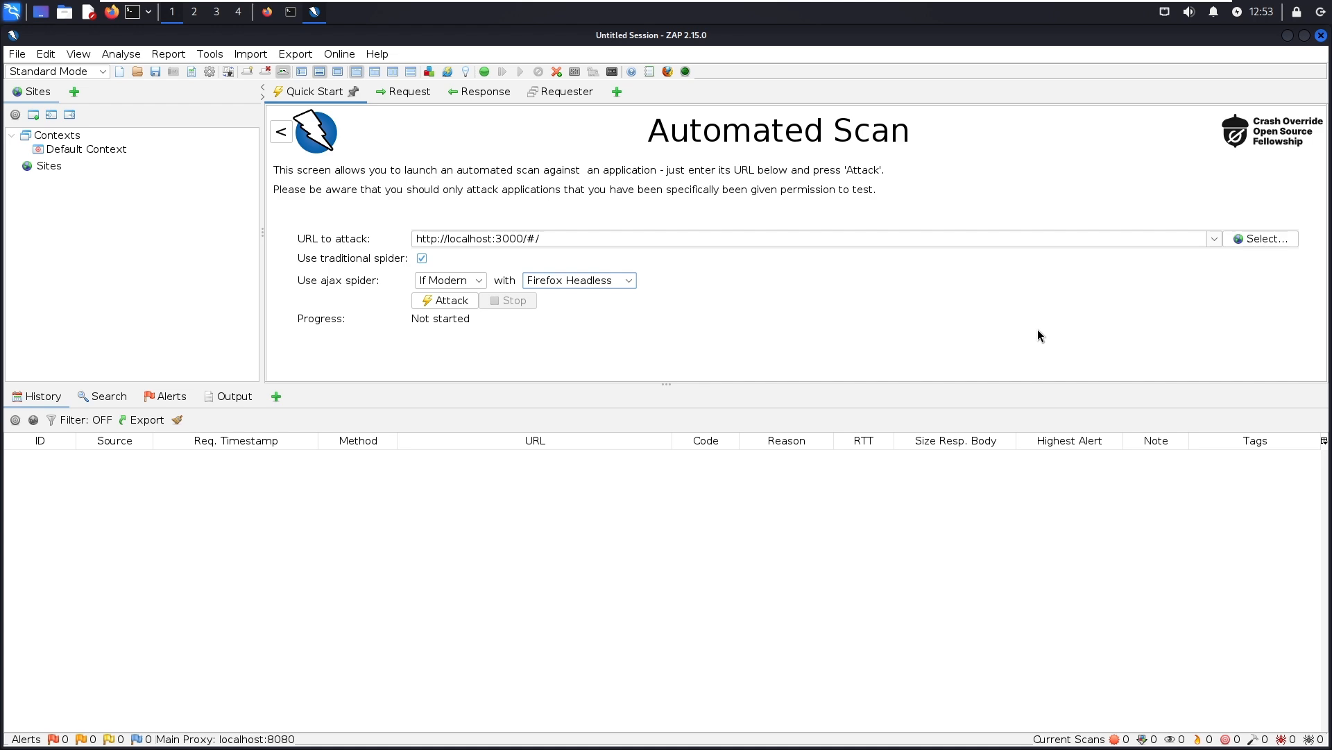
click(445, 306)
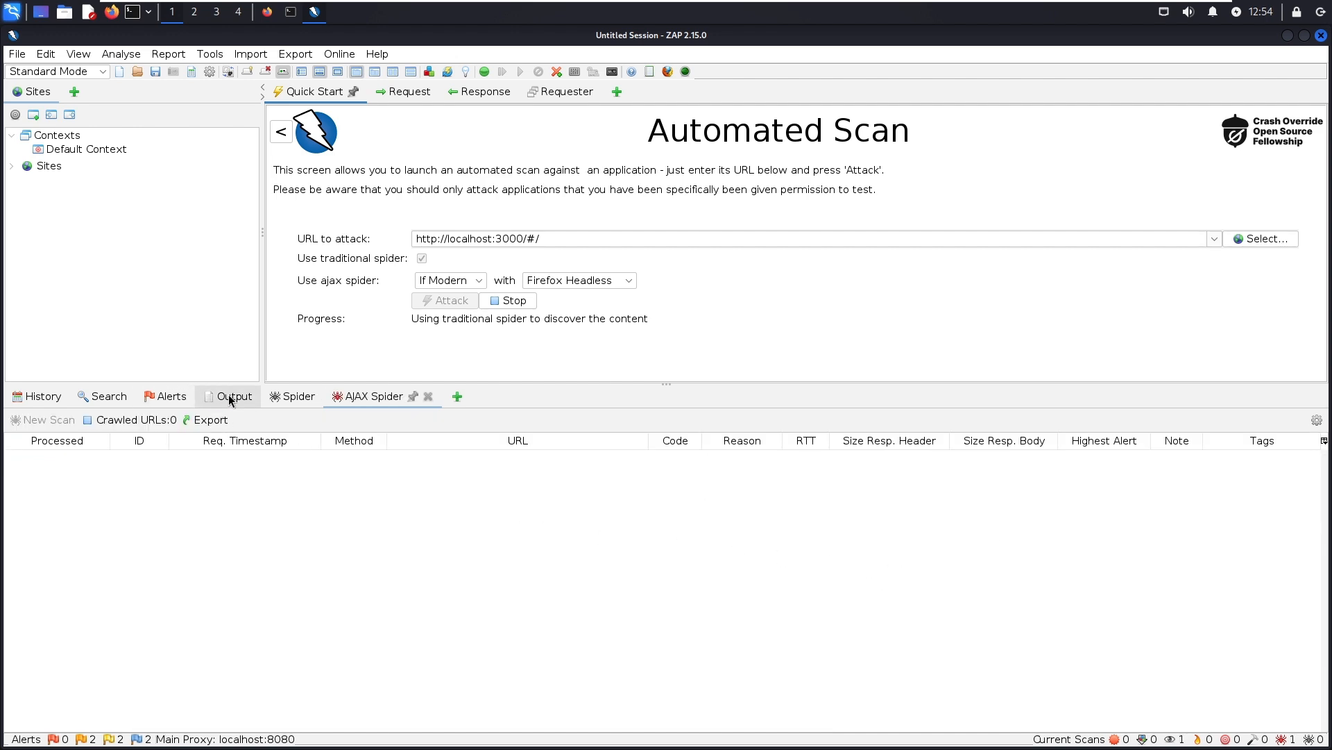
Examine the URLs crawled by the traditional spider, including the ftp, cookieconsent and favicon_js.ico entries and their processed status
click(277, 397)
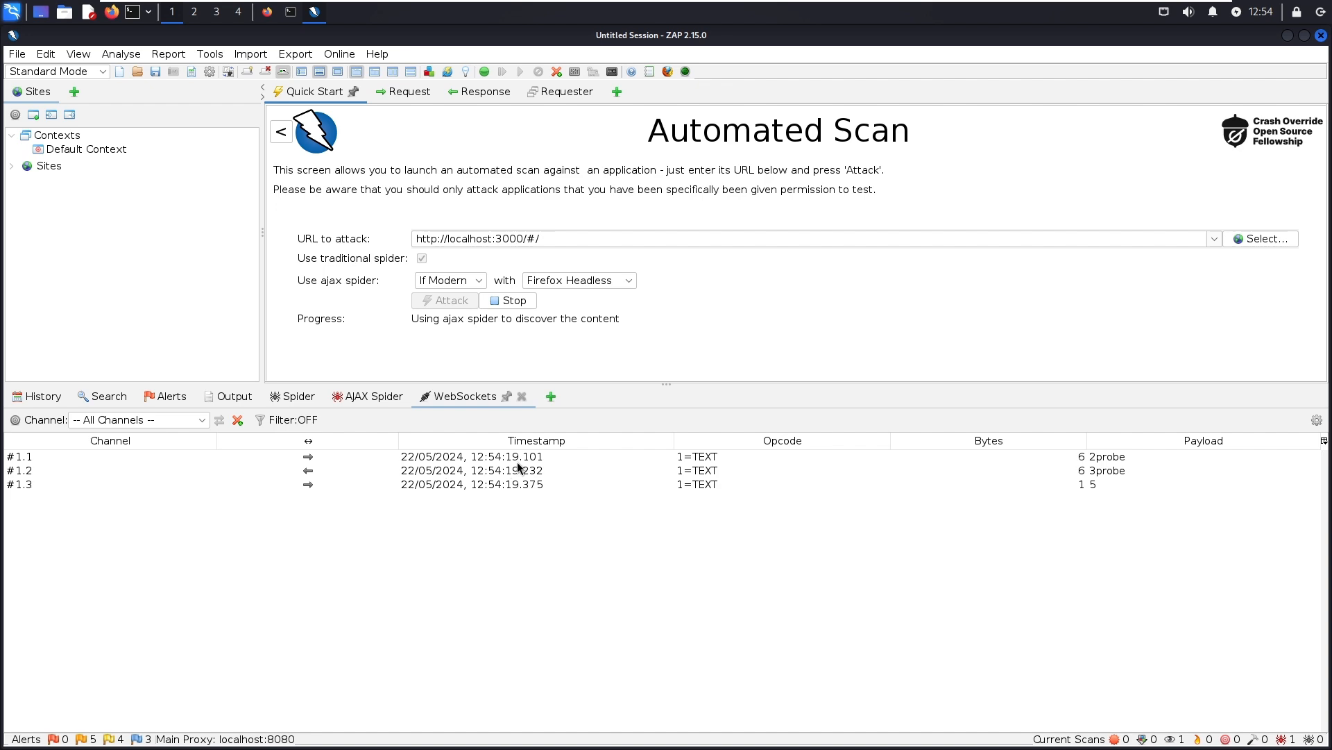
click(282, 395)
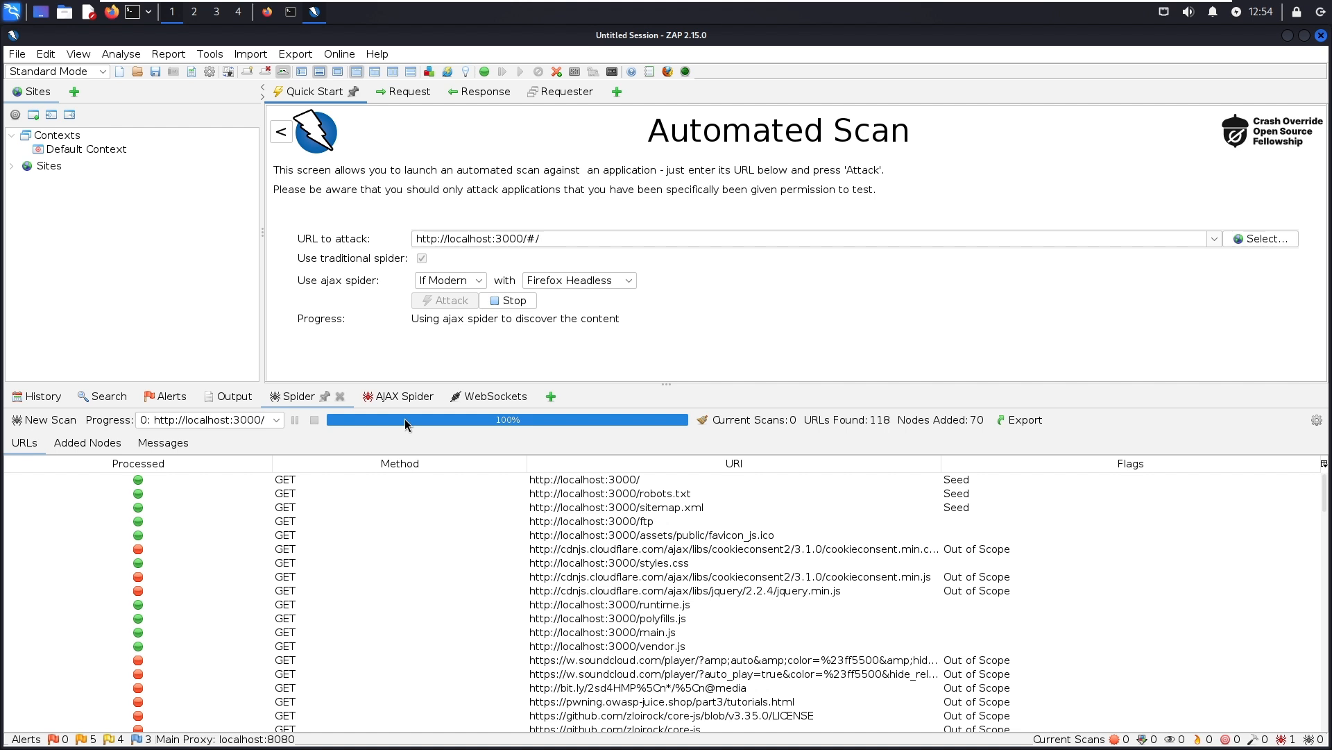
click(581, 522)
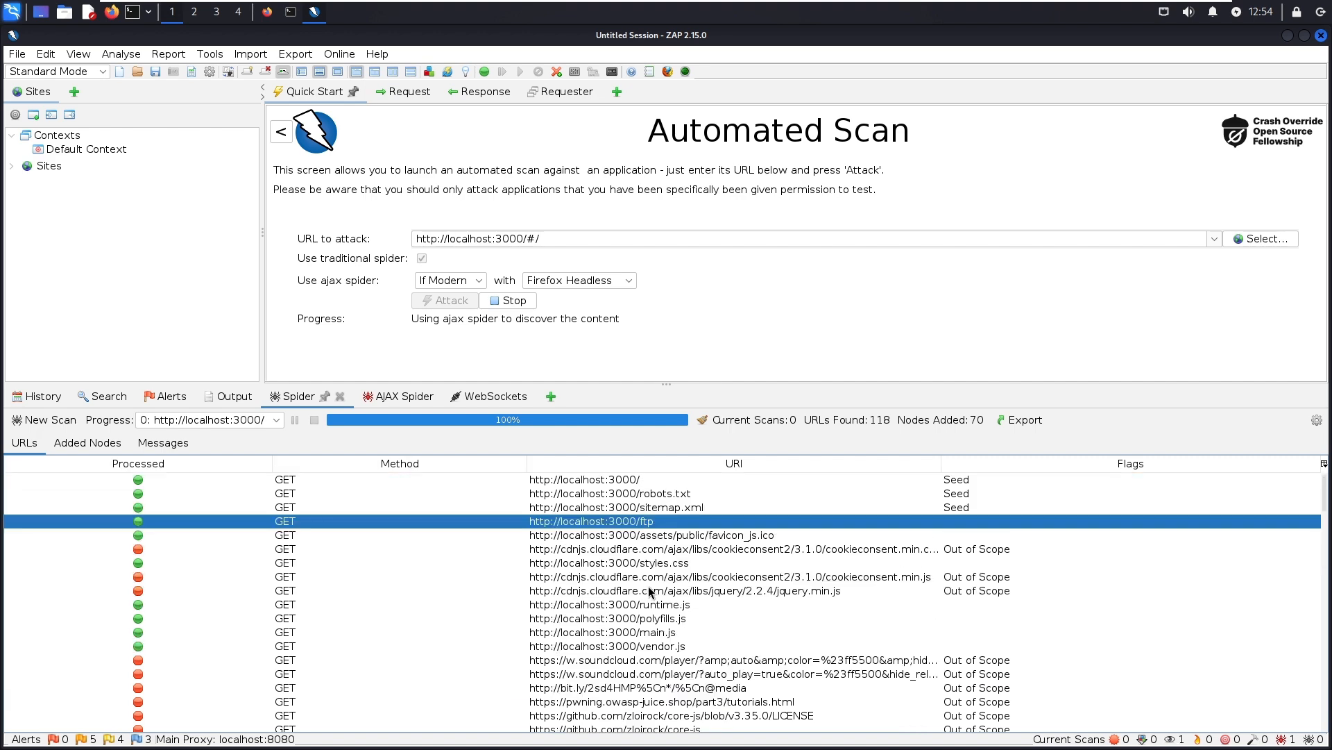
click(134, 550)
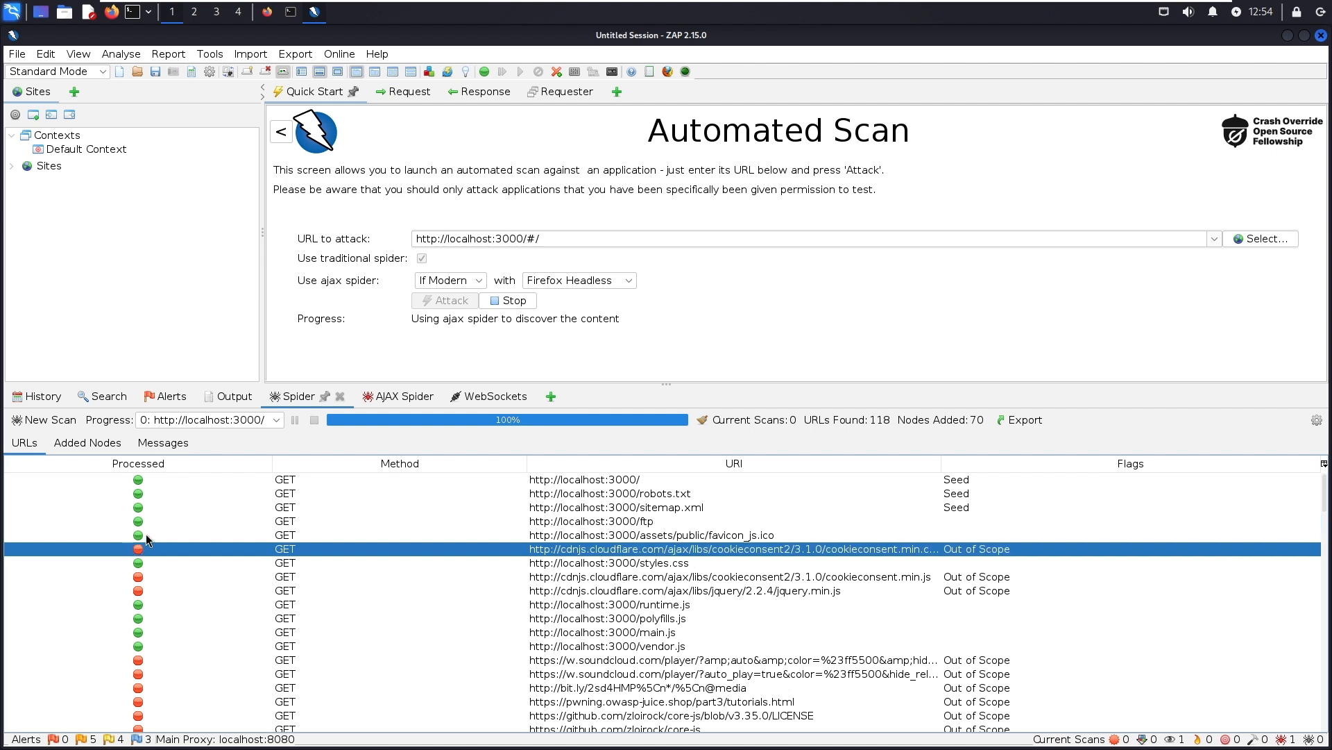
click(147, 537)
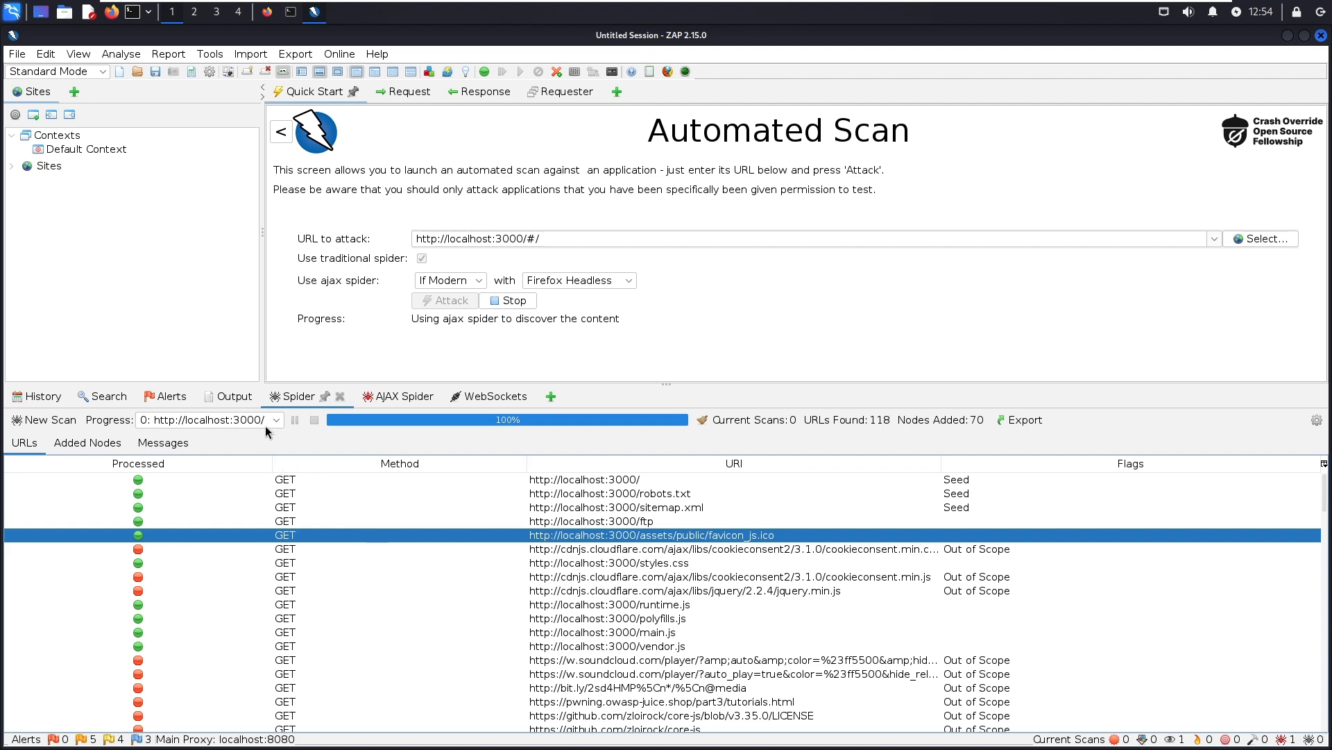
Examine the alerts for the missing Content Security Policy header, Vulnerable JS Library and Private IP Disclosure
click(162, 401)
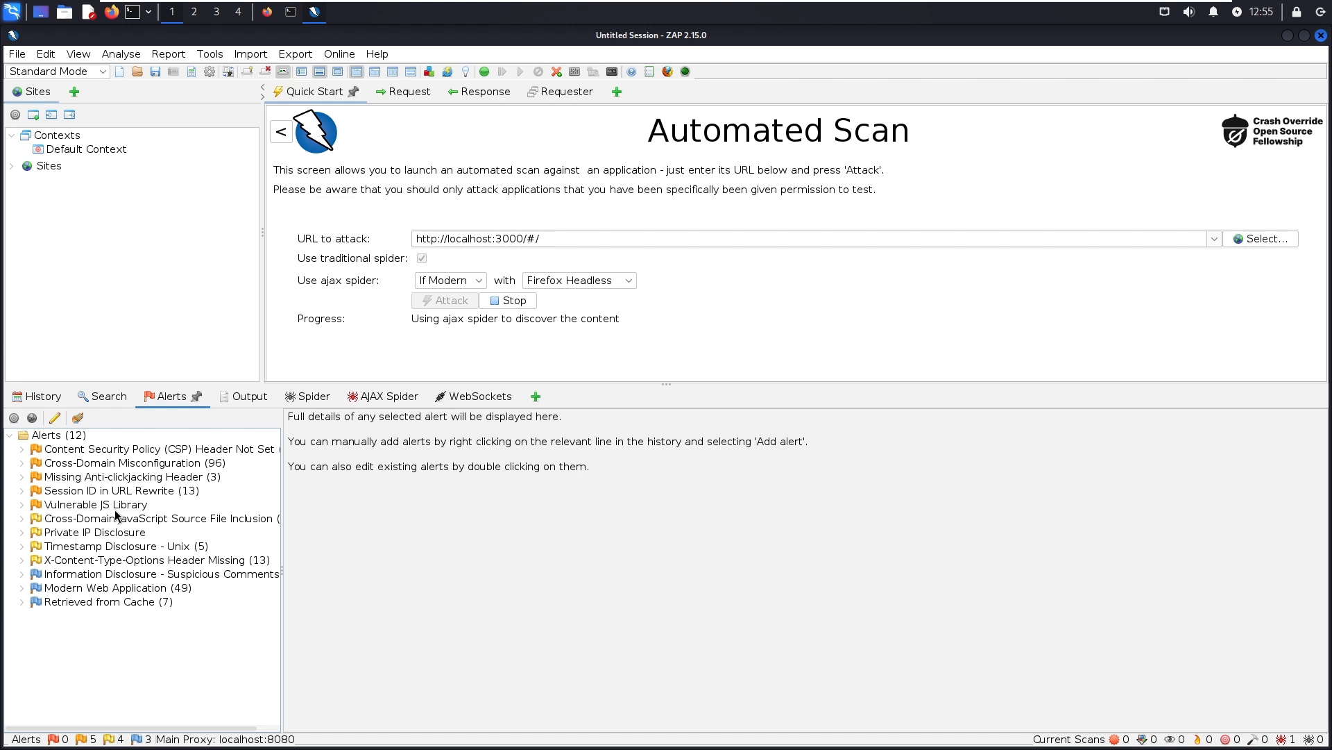
click(23, 451)
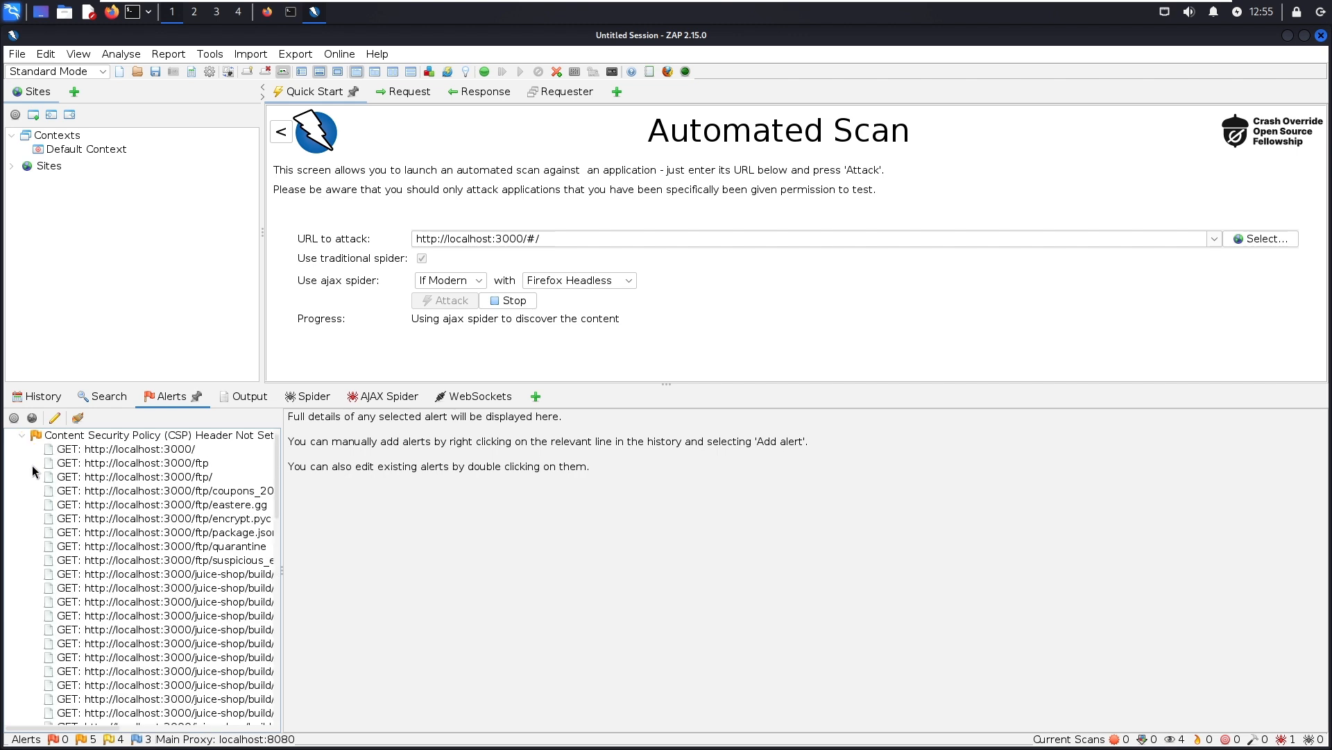
click(23, 438)
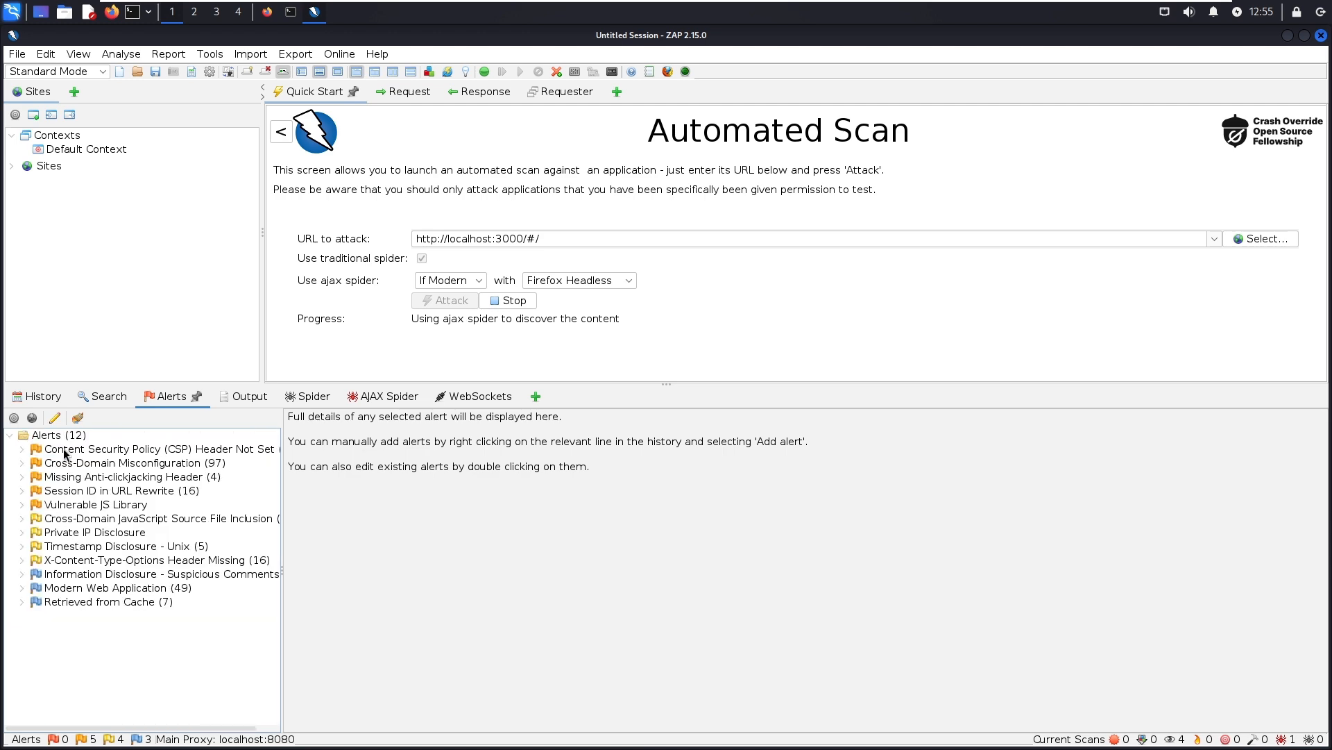
click(64, 448)
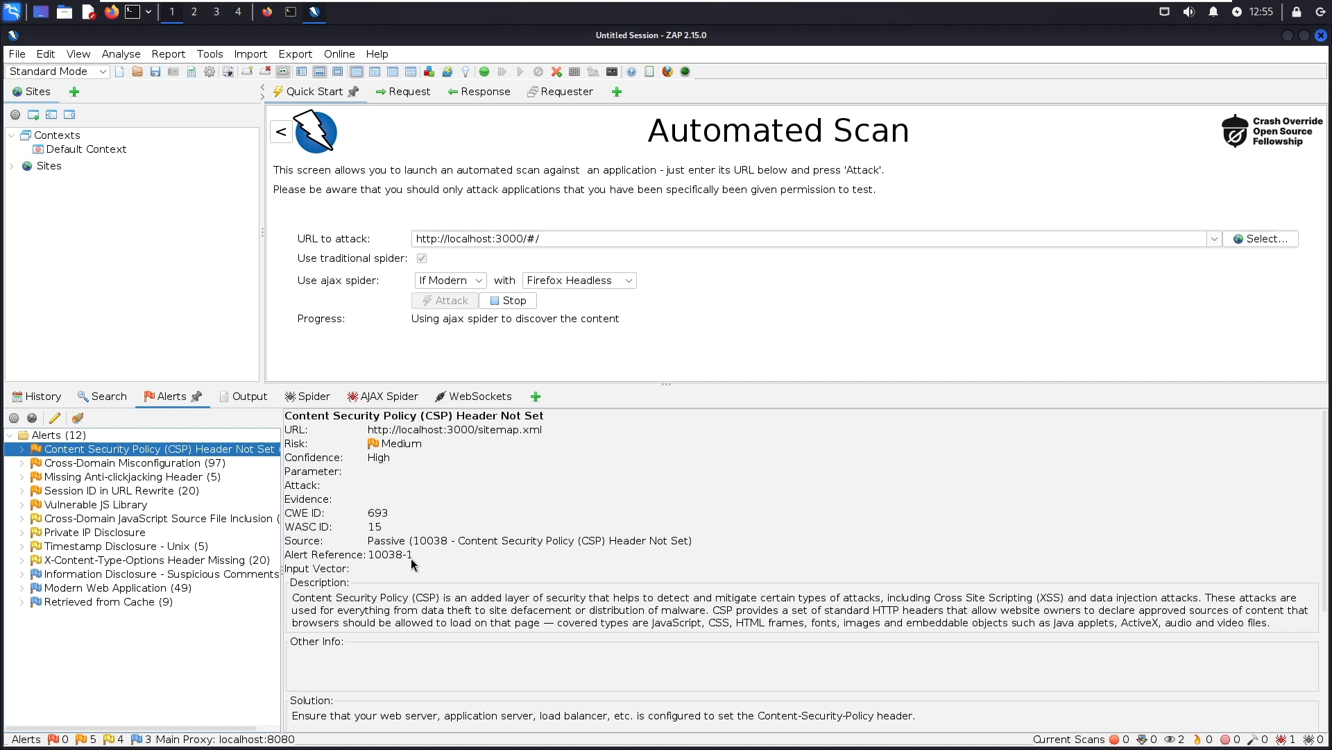
click(119, 512)
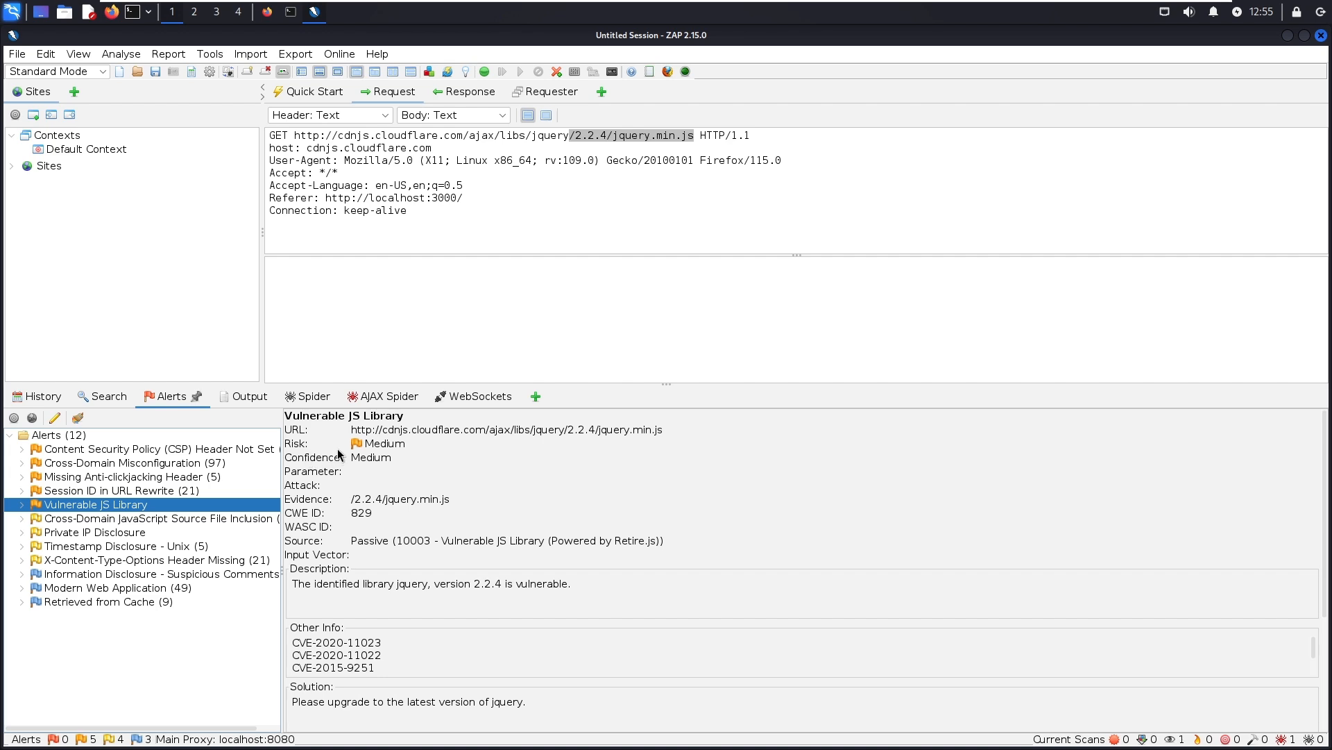
click(146, 532)
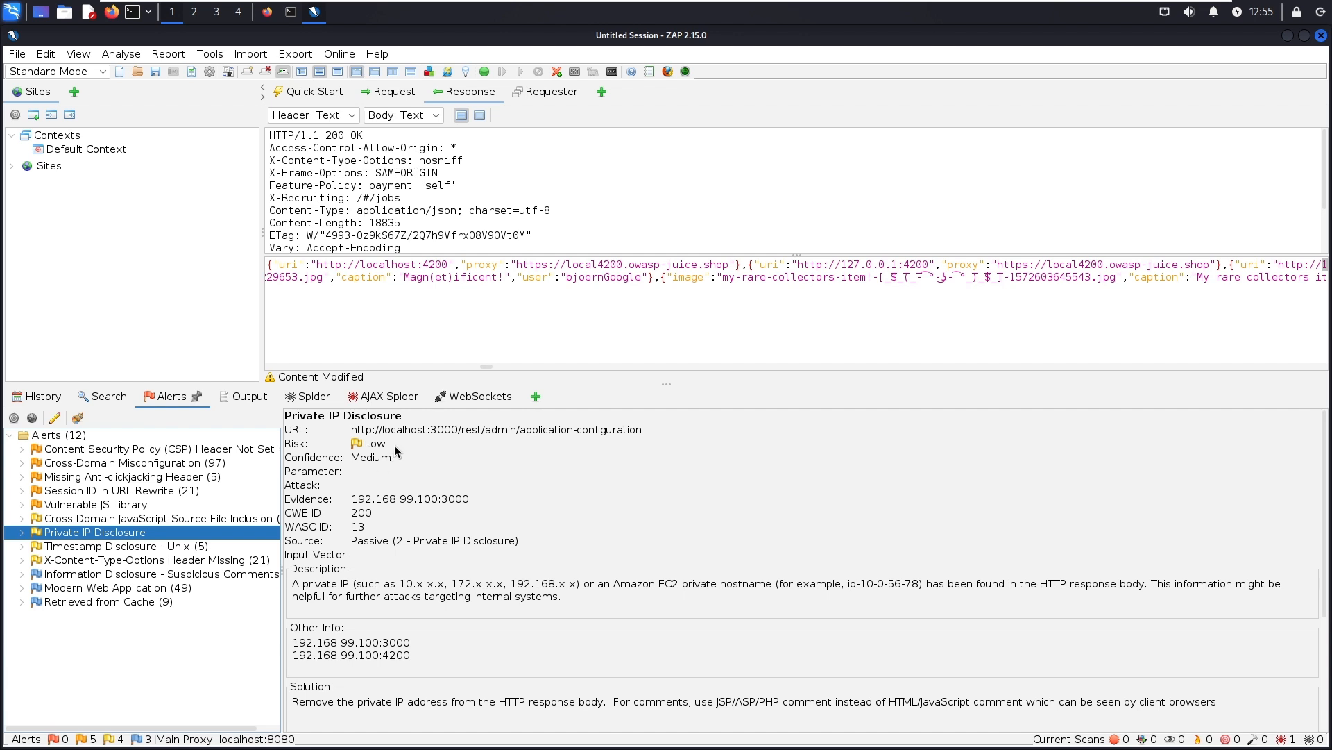
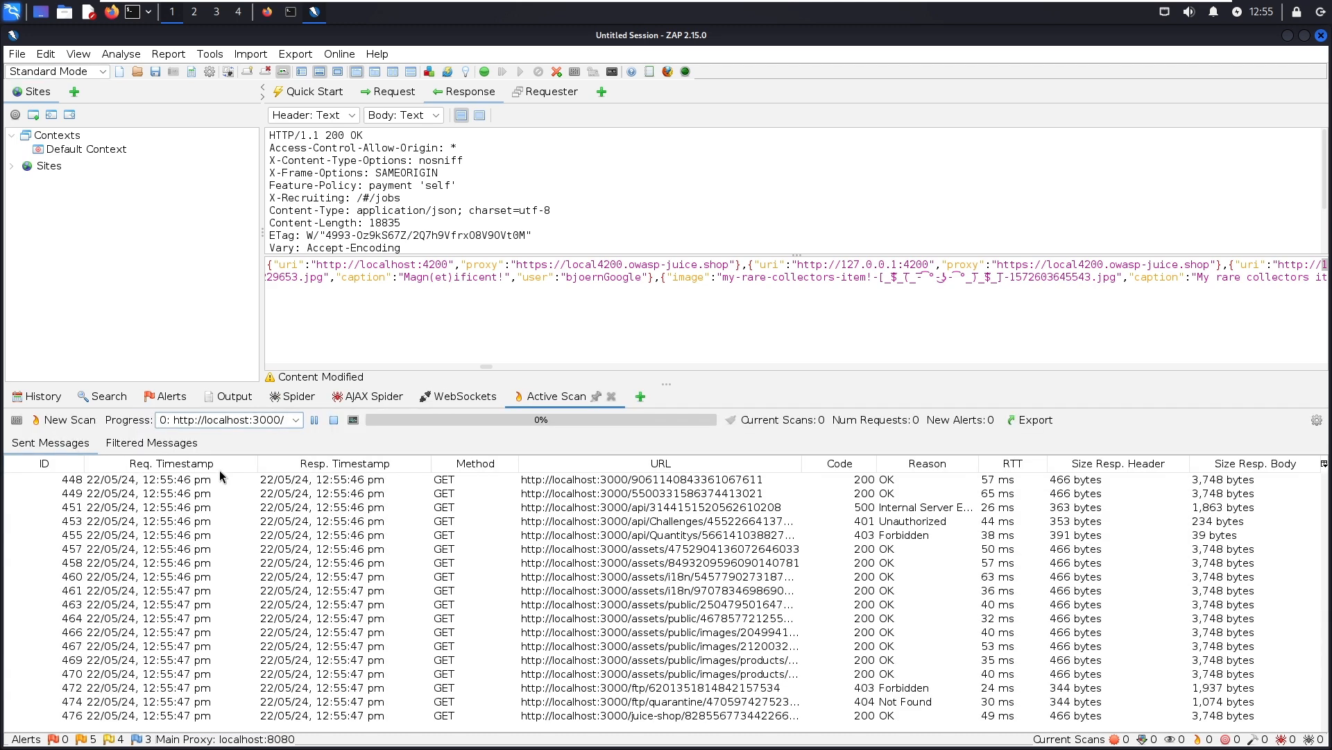
Read the details of the Information Disclosure - Suspicious Comments alert and check the Spider and AJAX Spider results
click(170, 397)
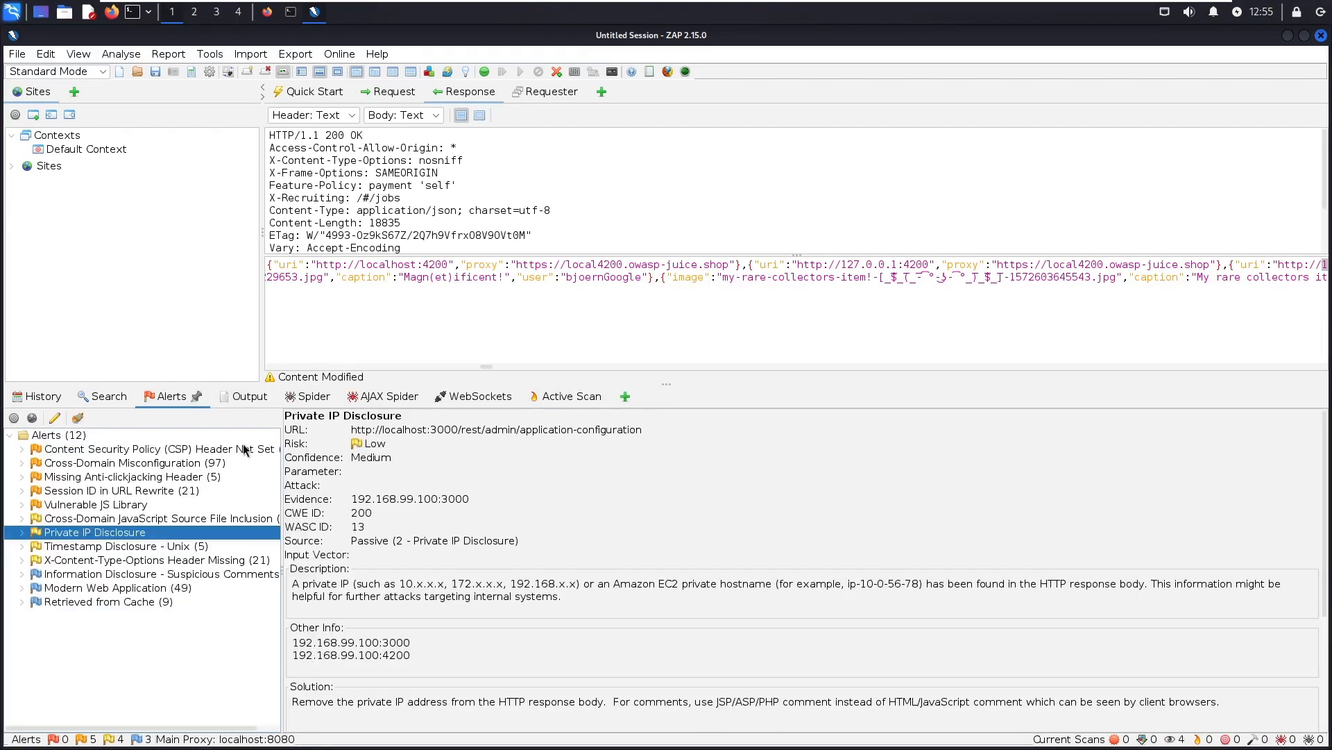
click(149, 575)
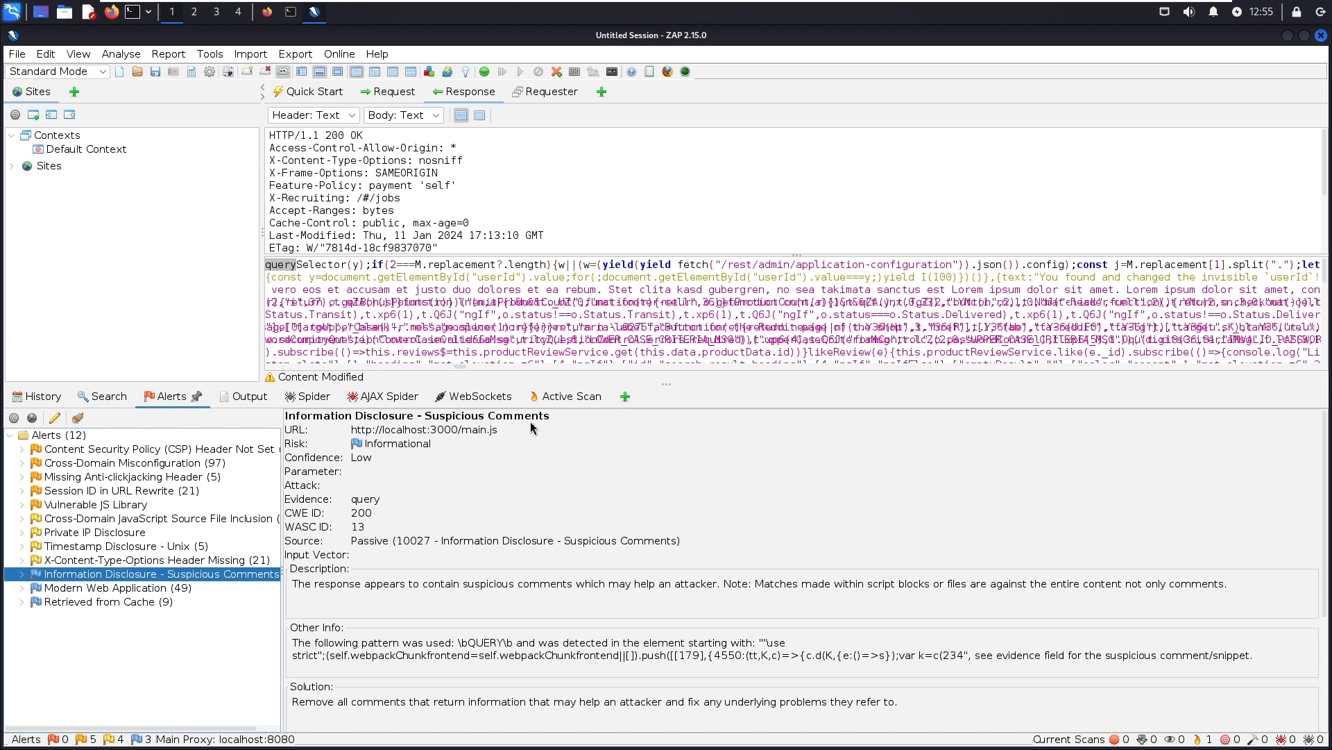
drag(534, 415, 284, 420)
click(475, 486)
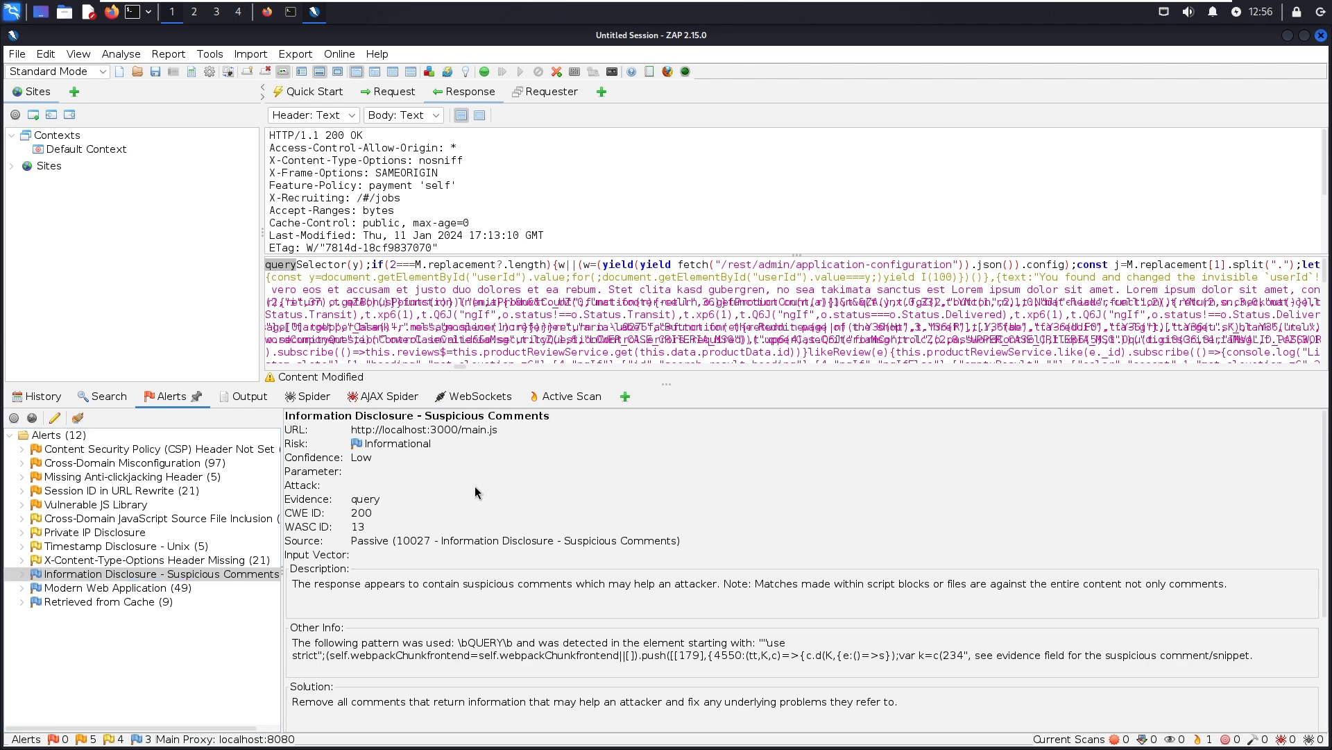
scroll(472, 489, down, 3)
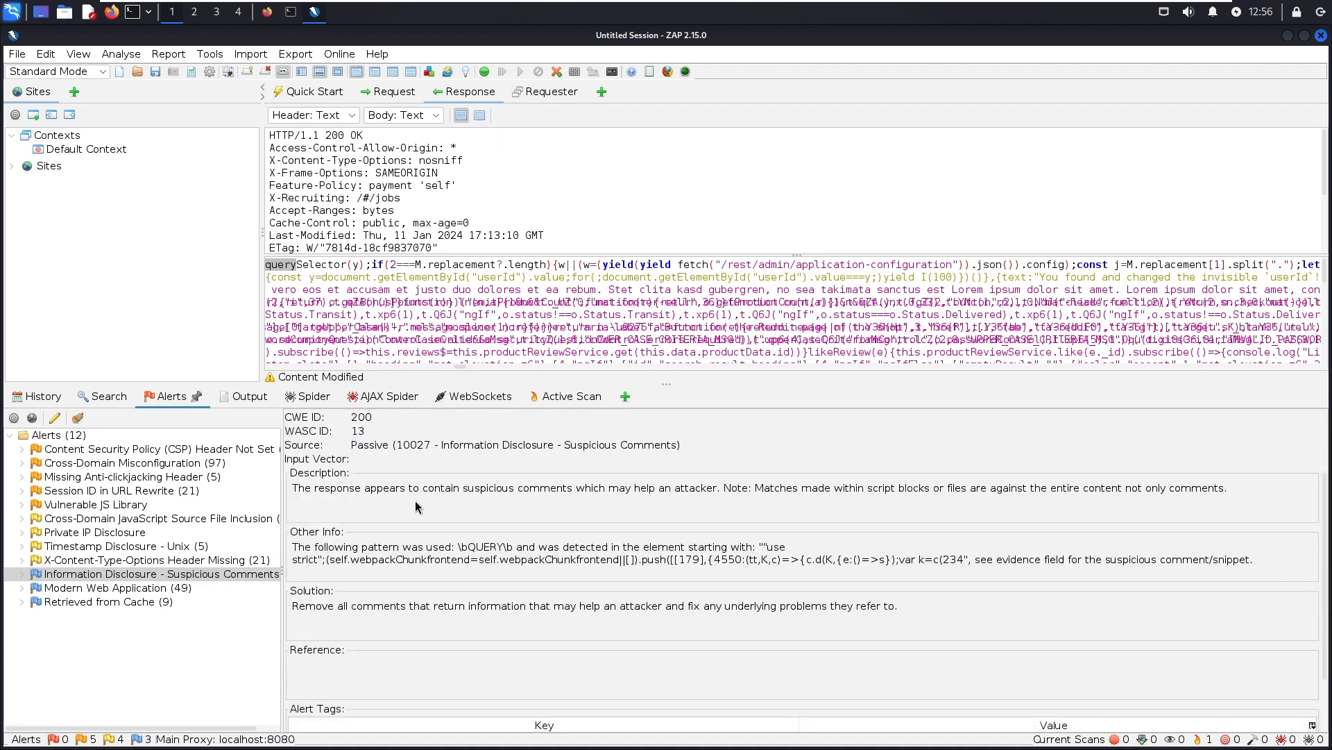
click(315, 397)
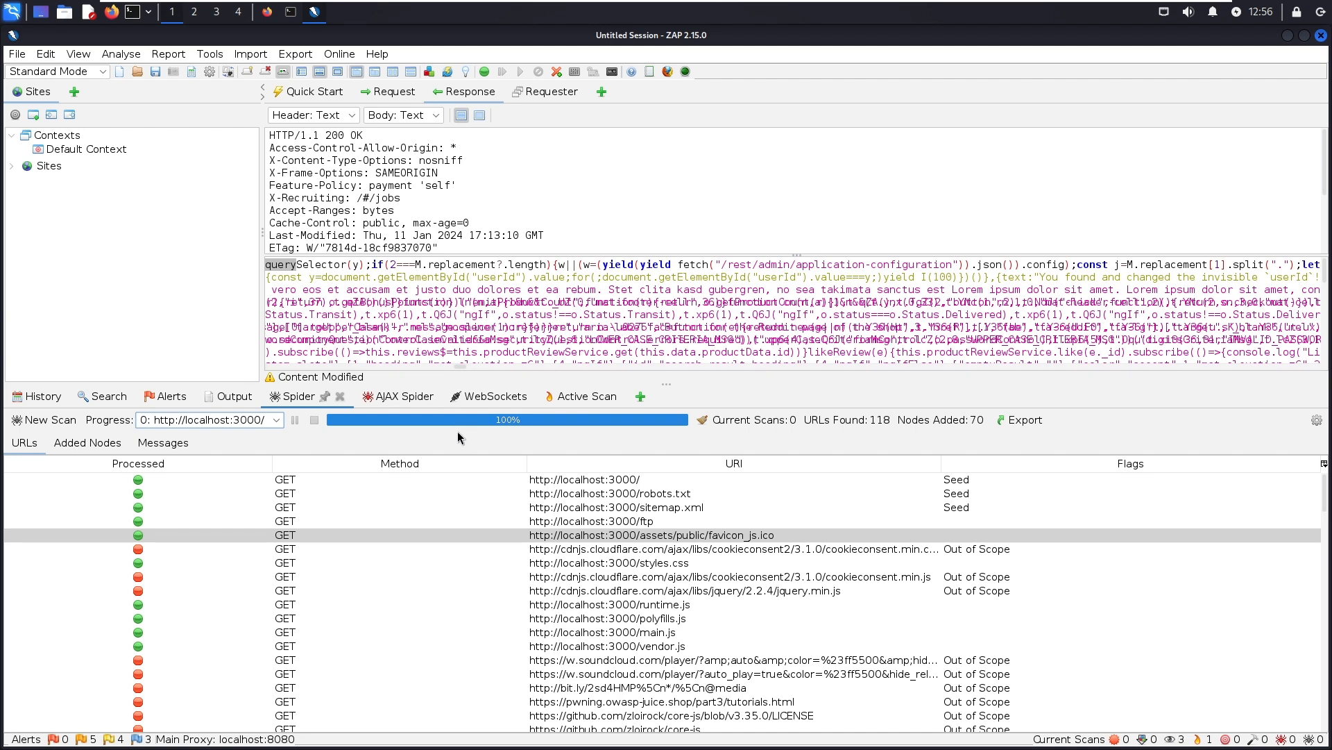
click(385, 397)
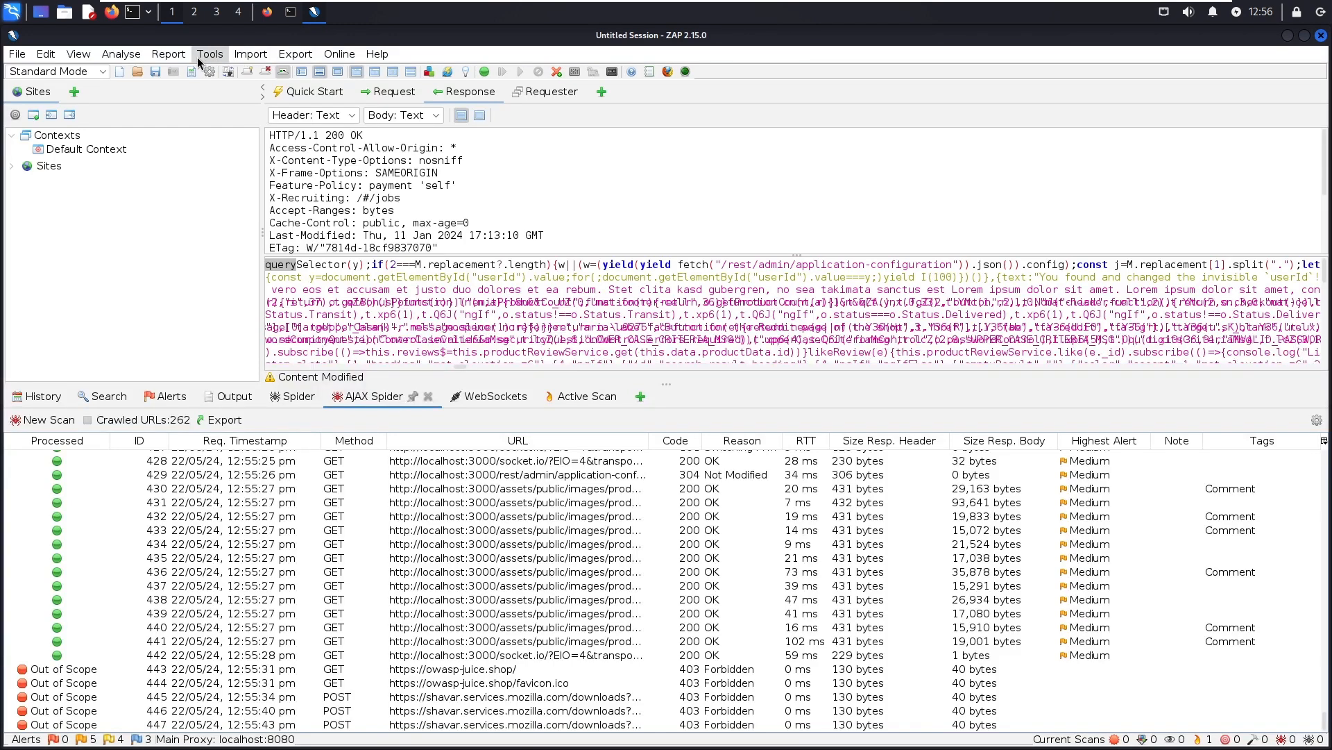
Begin generating a scan report and set its report name to JUice Shop-ZAP-Report-.pdf
click(169, 54)
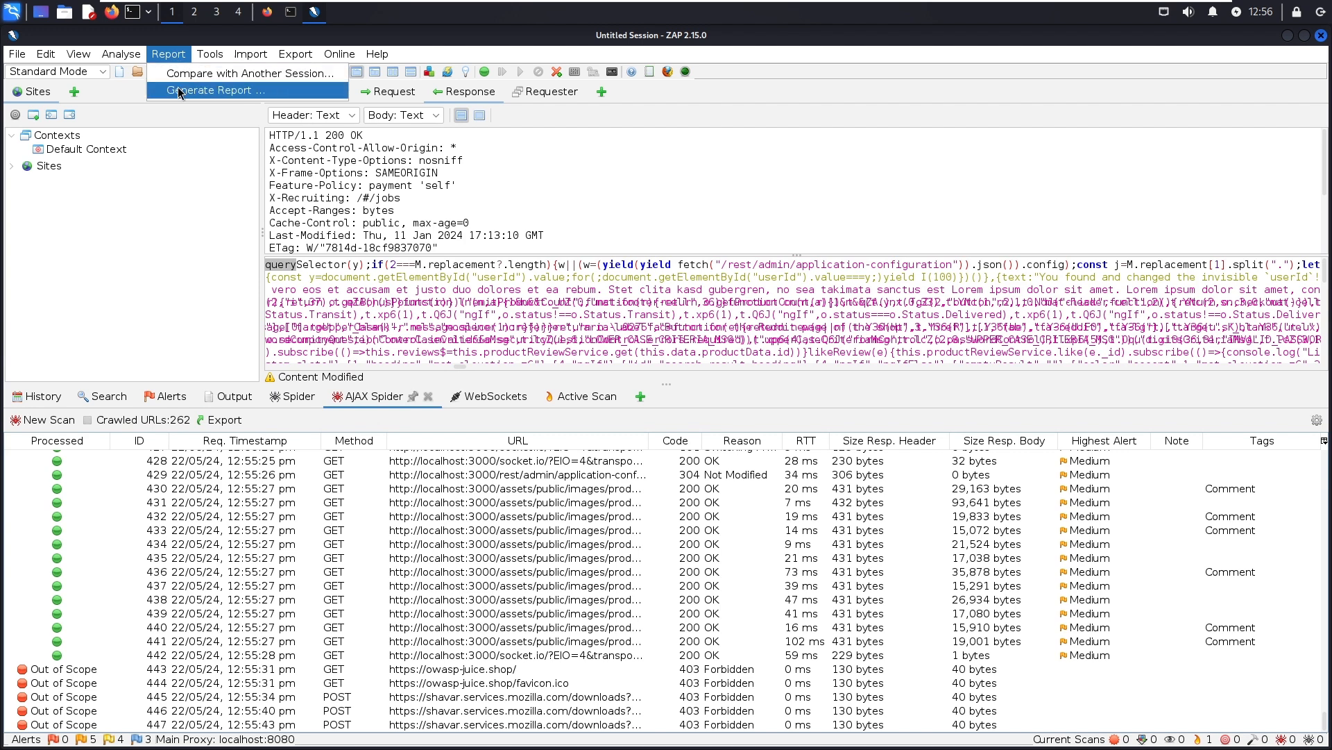
click(179, 91)
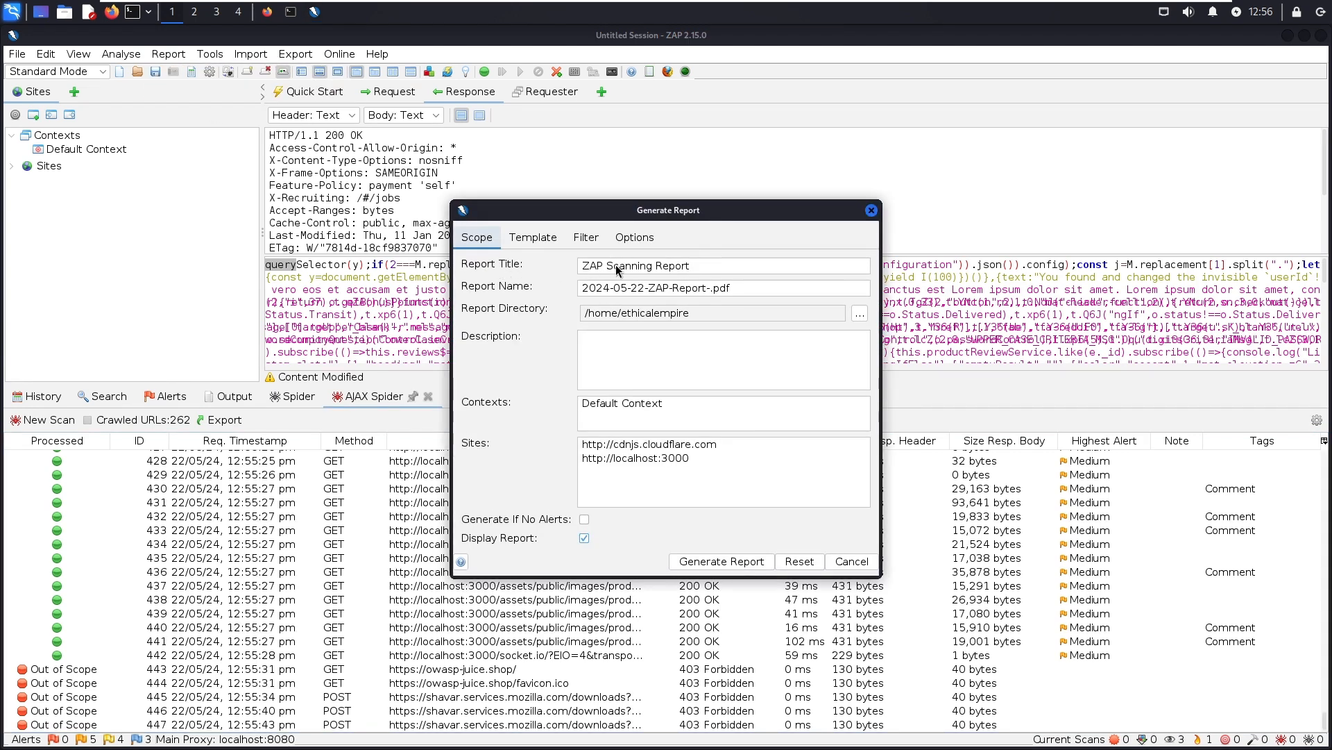
click(616, 266)
click(600, 289)
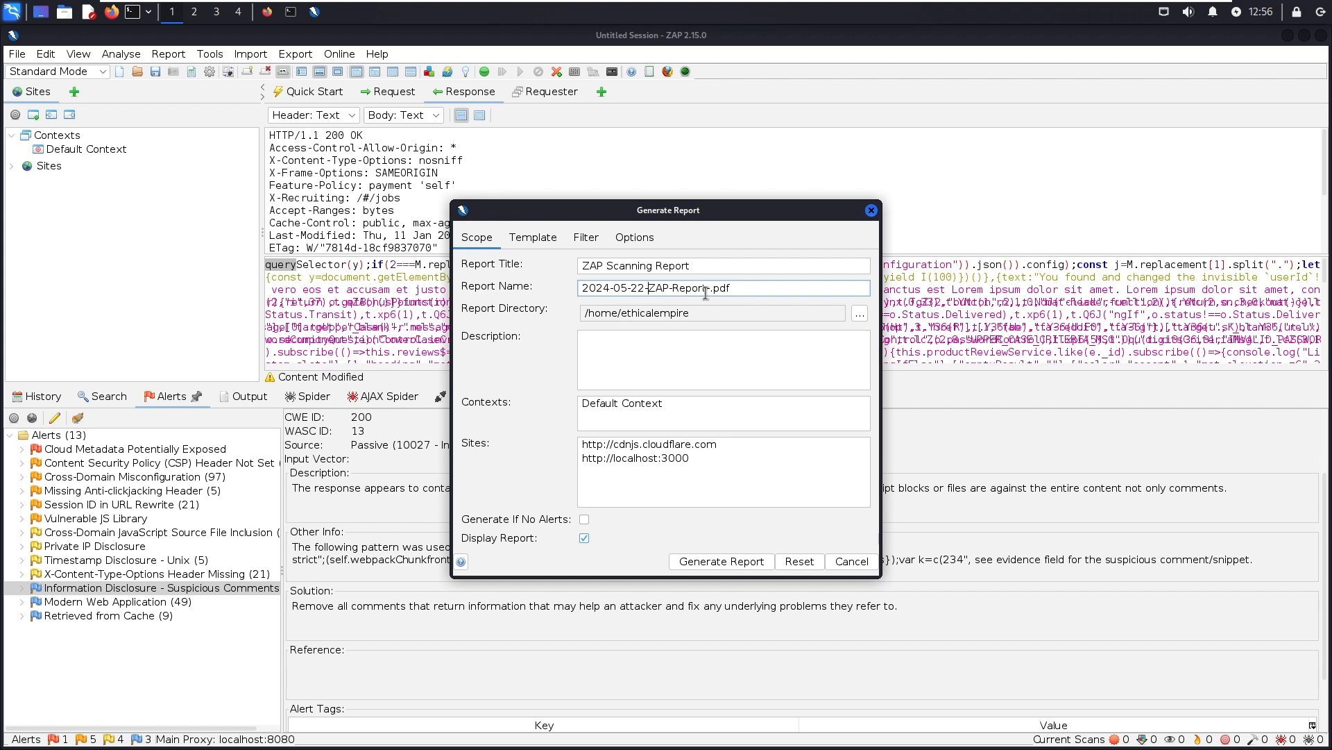
key(BackSpace)
key(BackSpace)
key(BackSpace)
key(BackSpace)
key(BackSpace)
key(BackSpace)
key(BackSpace)
key(BackSpace)
key(BackSpace)
key(BackSpace)
text(JUice Sh)
text(op)
text(h)
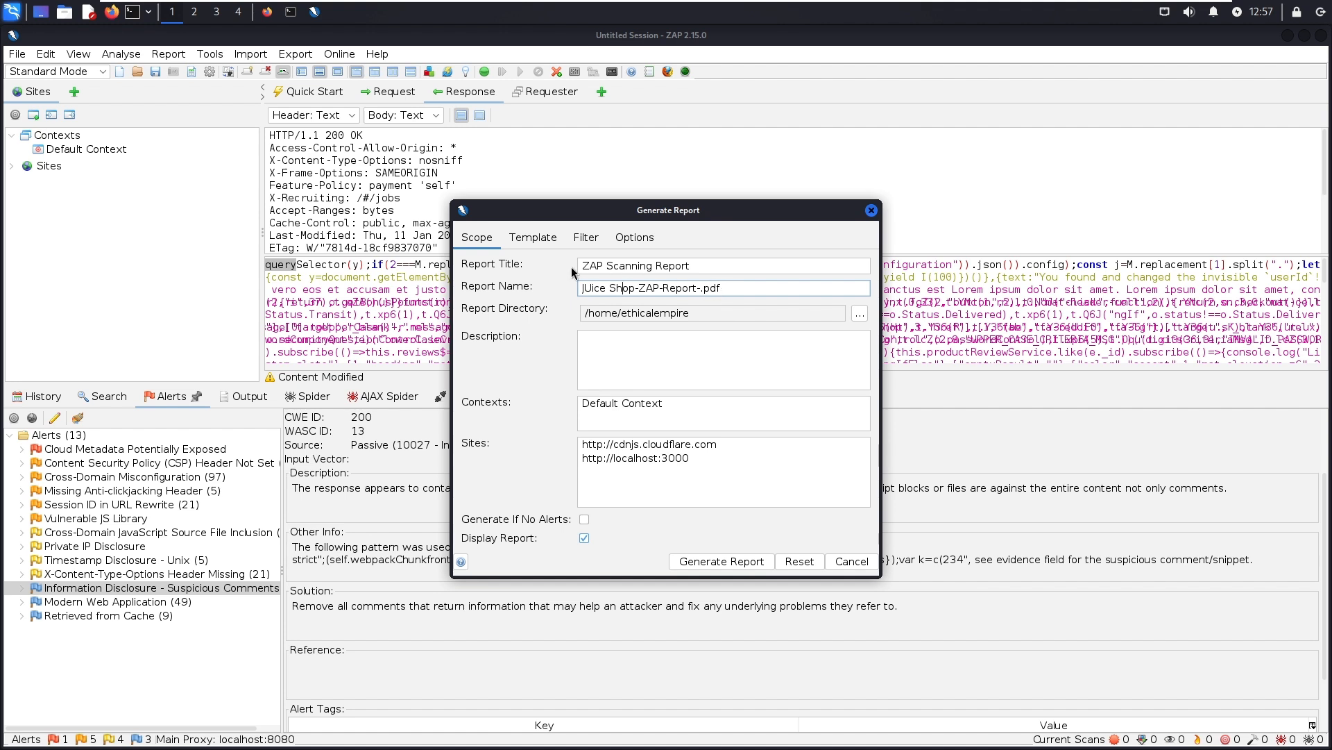
click(637, 340)
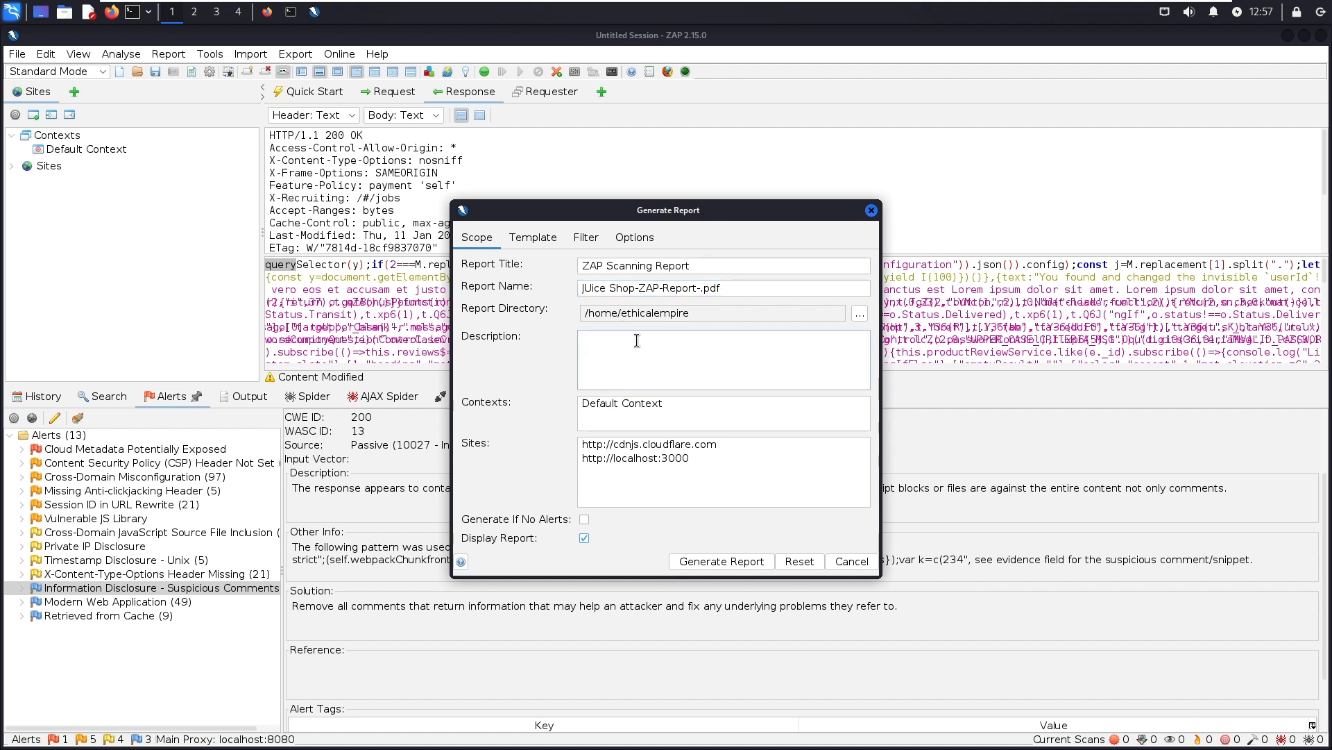
Choose Traditional PDF Report as the report's template
click(529, 238)
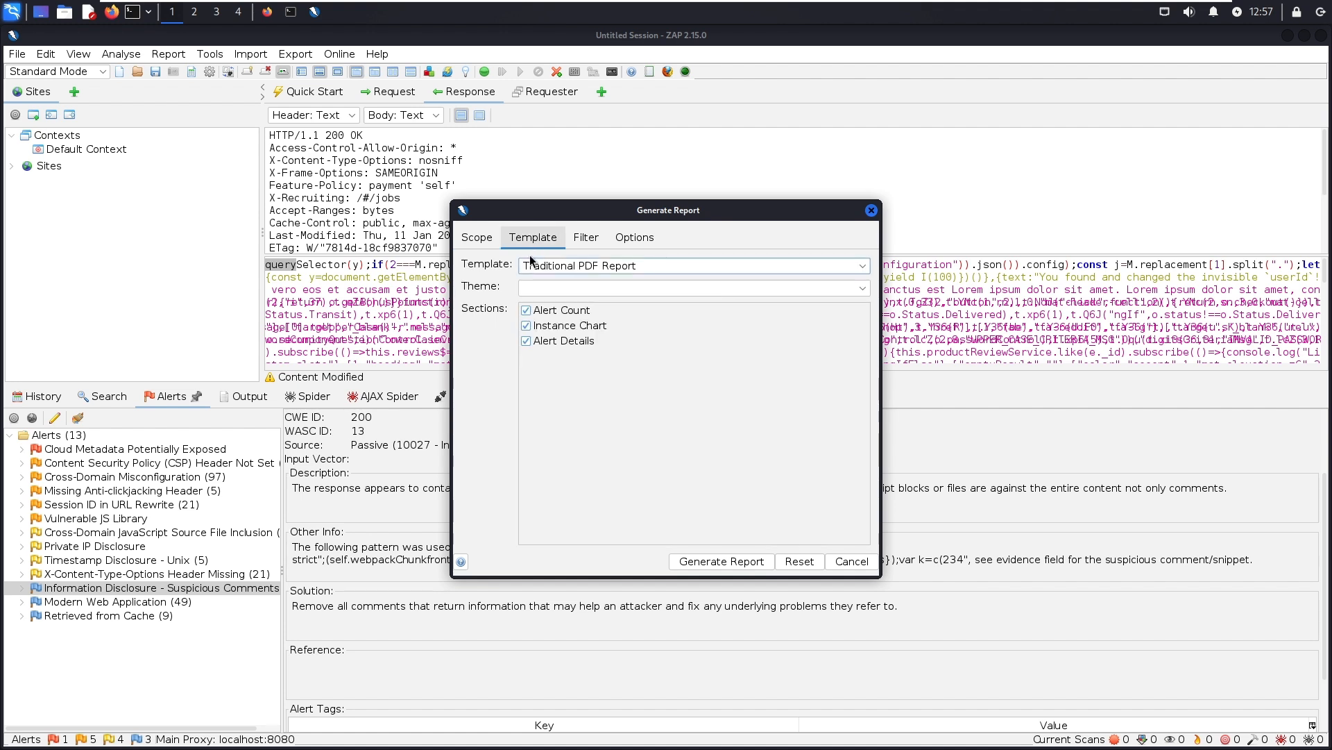
click(602, 272)
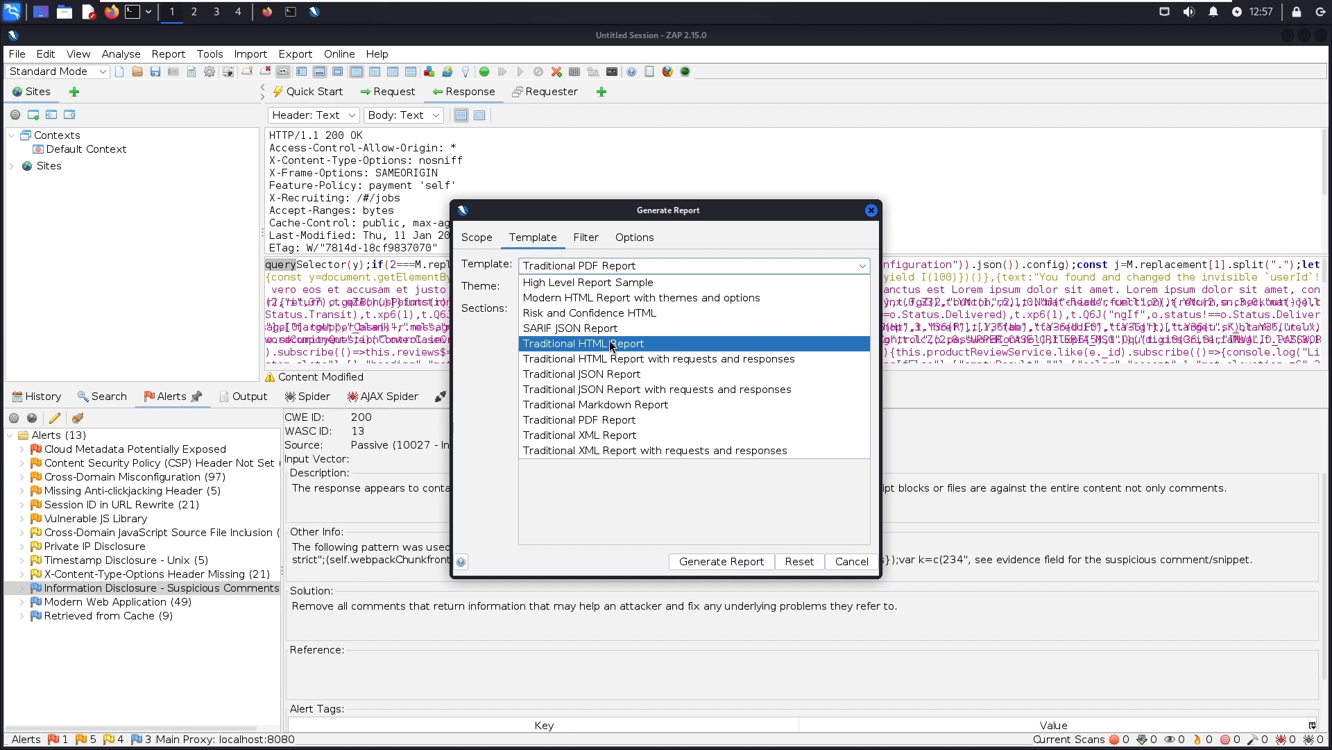
click(604, 421)
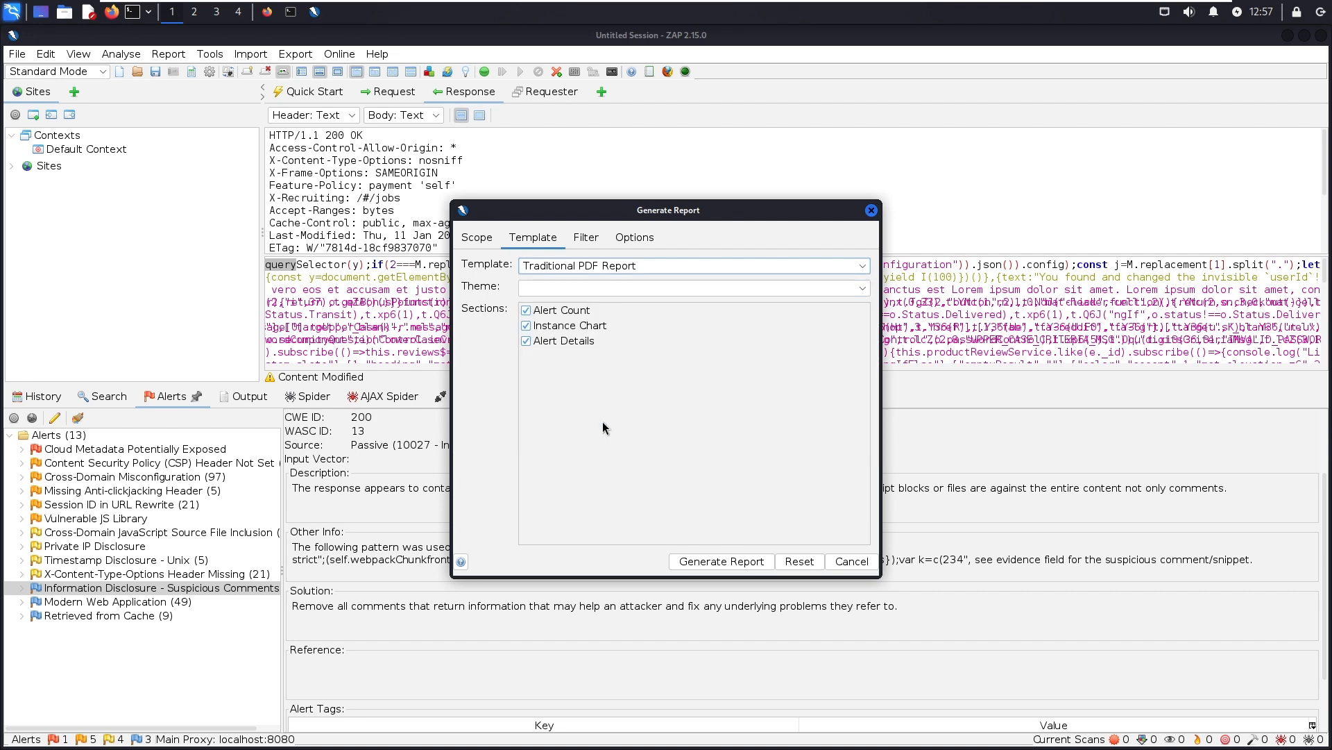
Review the report's risk and confidence filters, its name pattern and its template directory
click(587, 237)
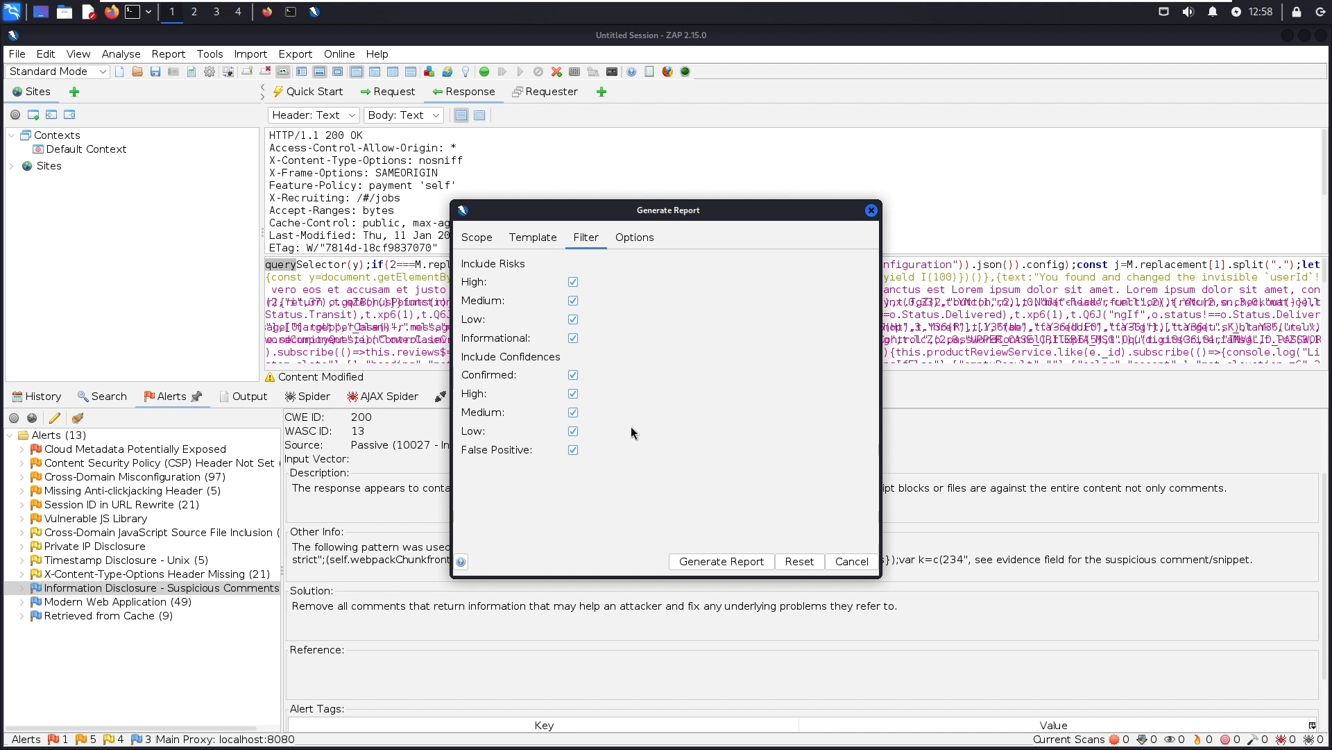
click(634, 237)
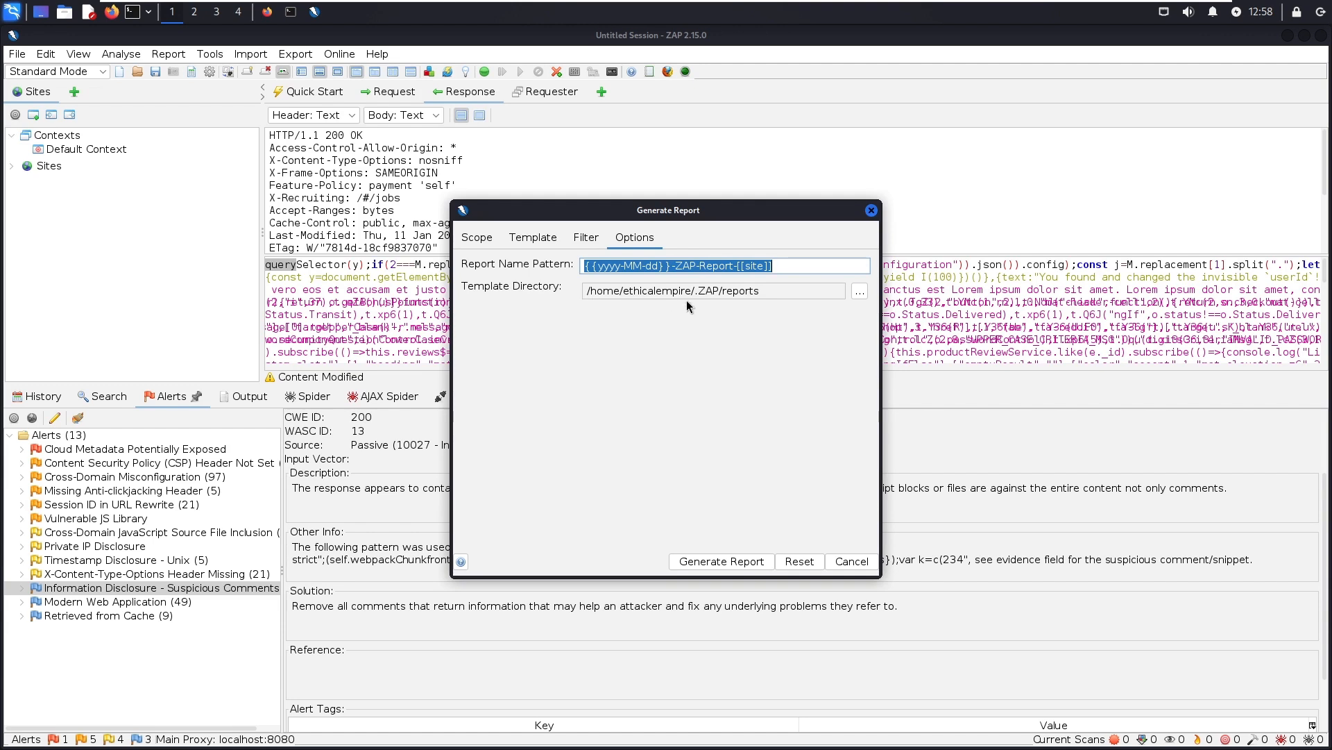
click(587, 236)
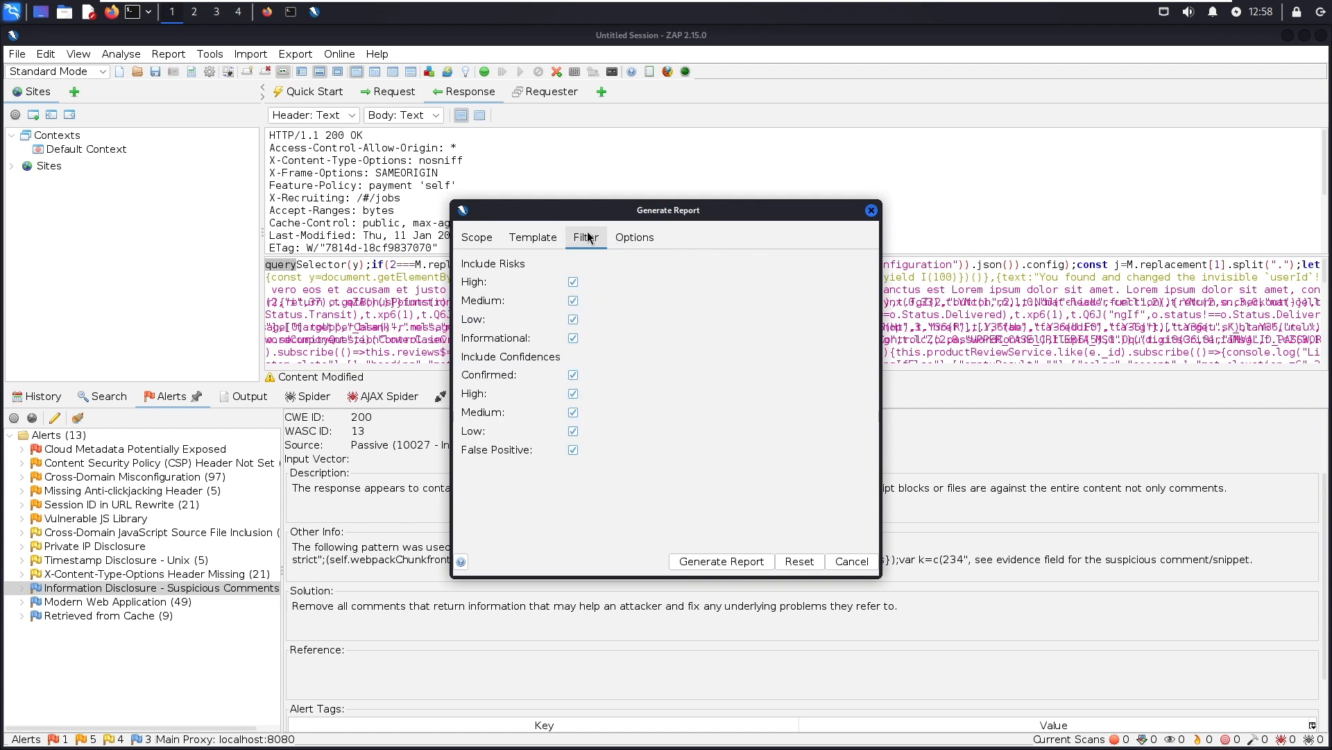
Recheck the report's template and scope settings and generate the Traditional PDF Report
click(553, 244)
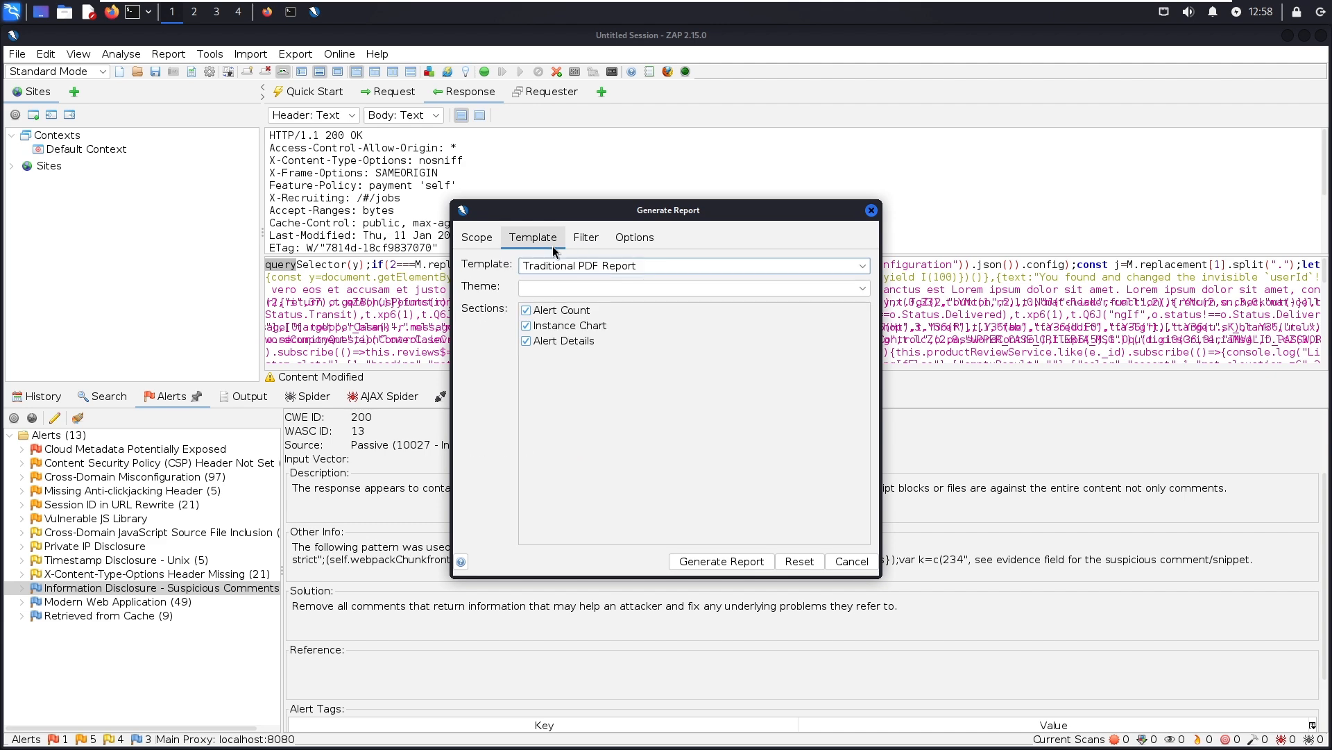
click(490, 244)
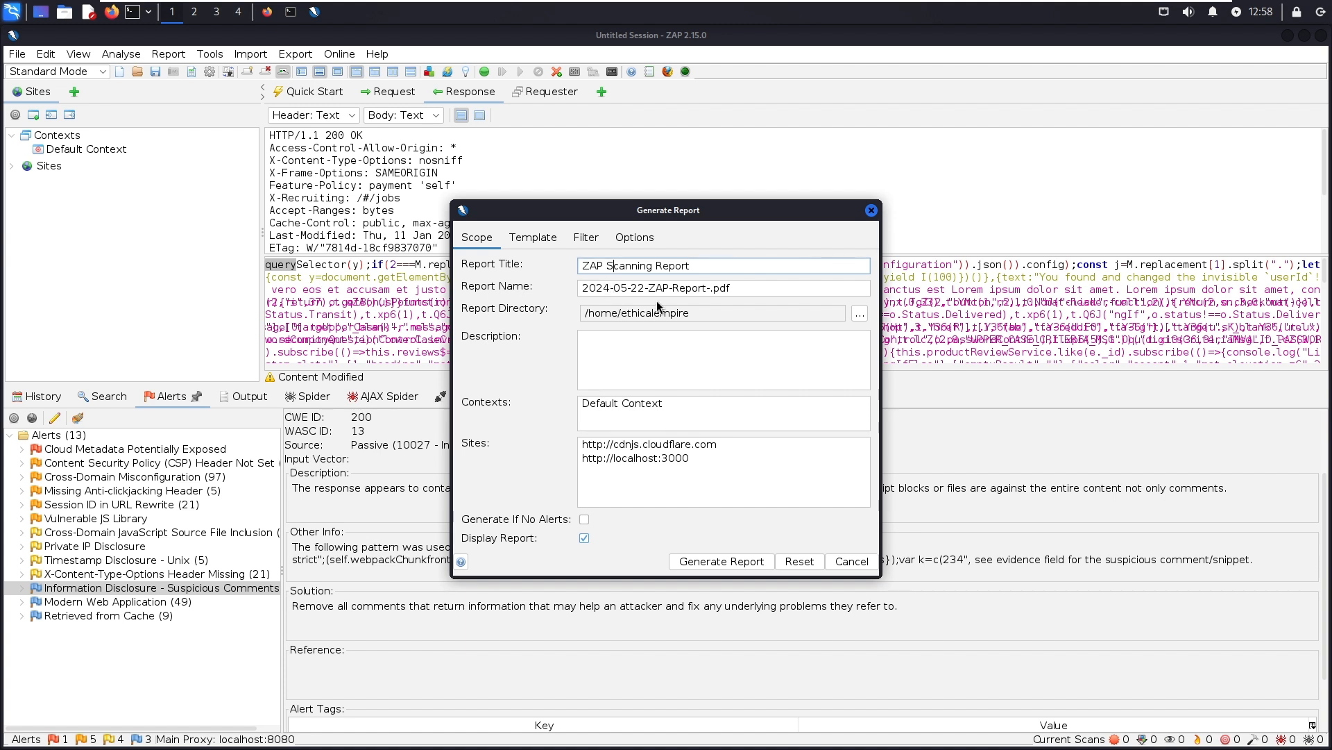
click(625, 345)
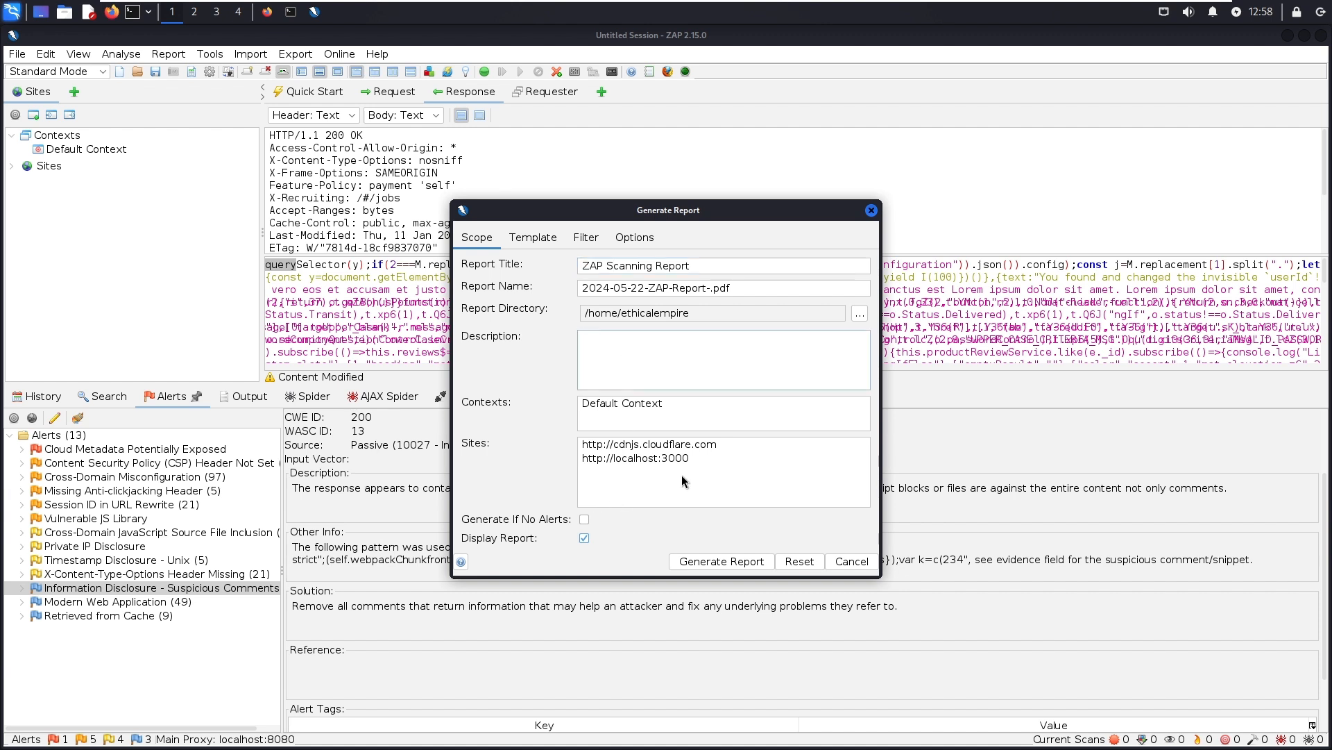
click(702, 564)
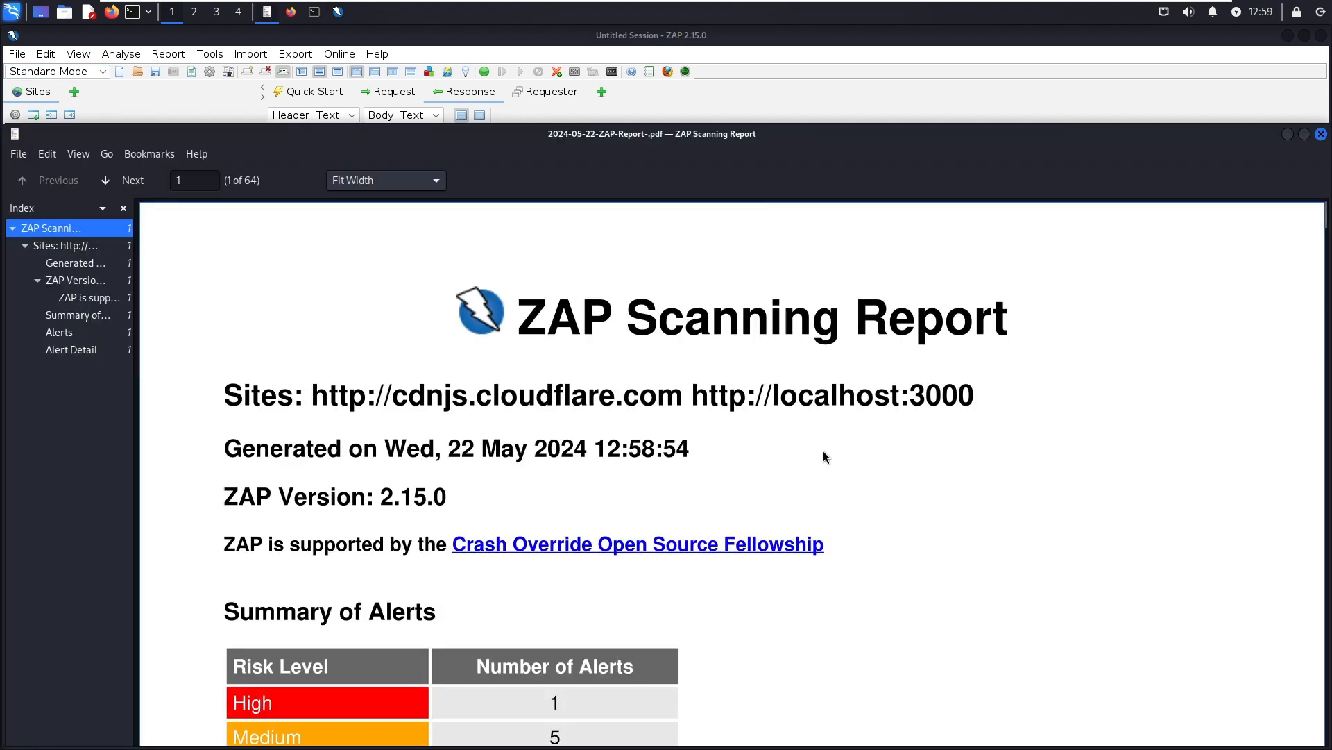
Examine the generated PDF report's risk-level summary, its detailed alert findings and its table of alerts by name and risk level
scroll(498, 494, down, 5)
scroll(498, 485, up, 1)
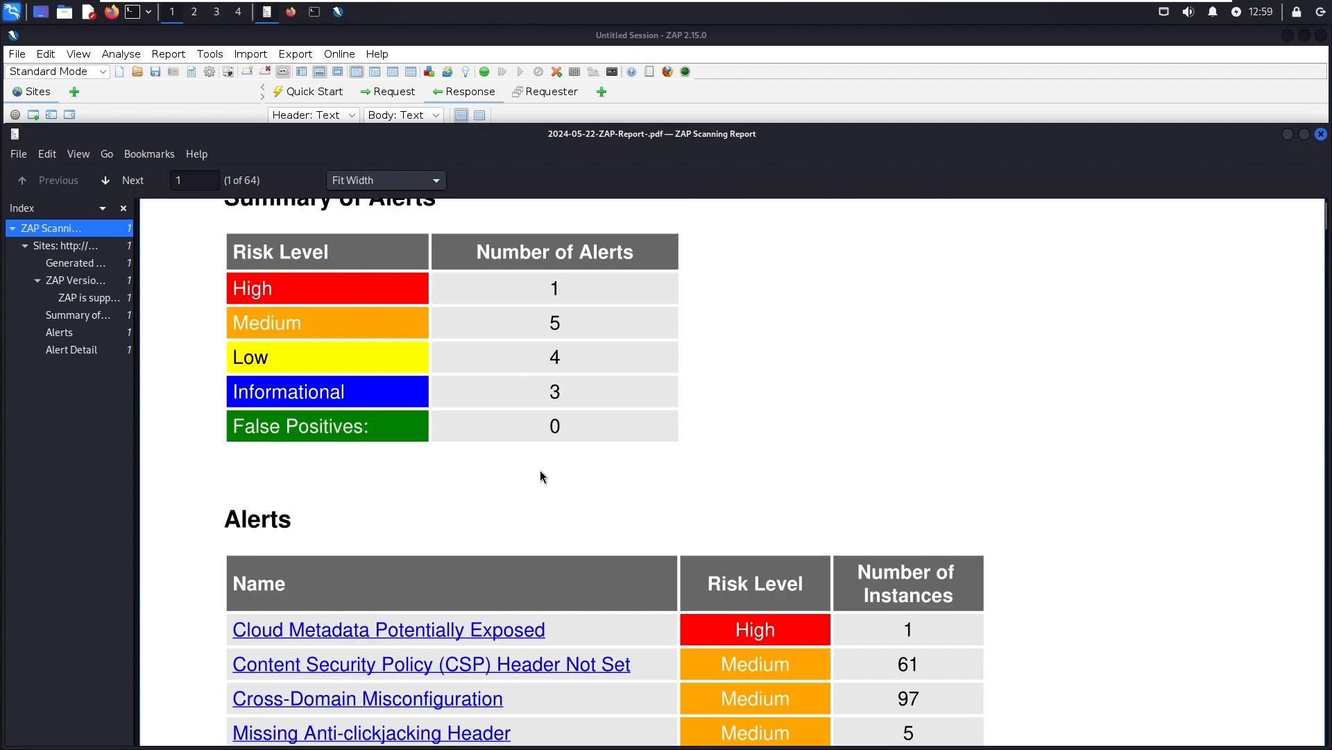
click(92, 351)
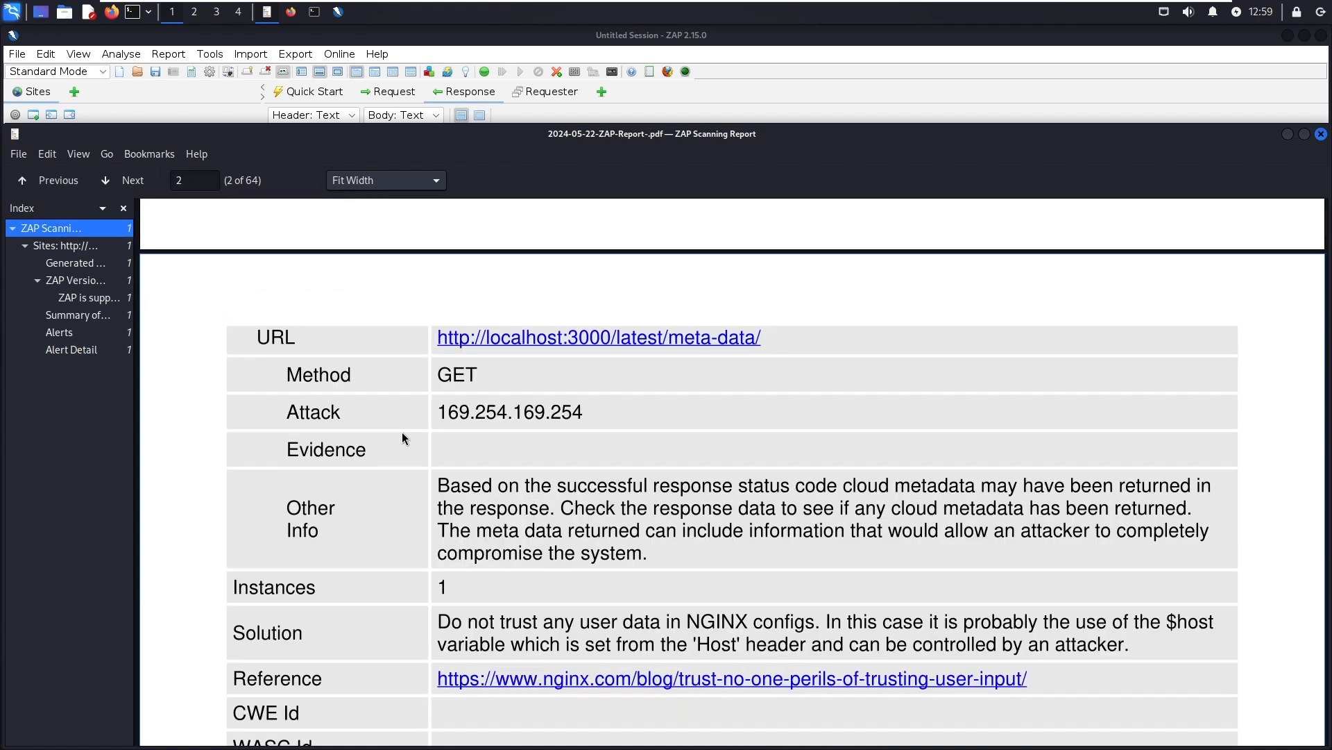
scroll(402, 432, down, 3)
scroll(408, 505, down, 3)
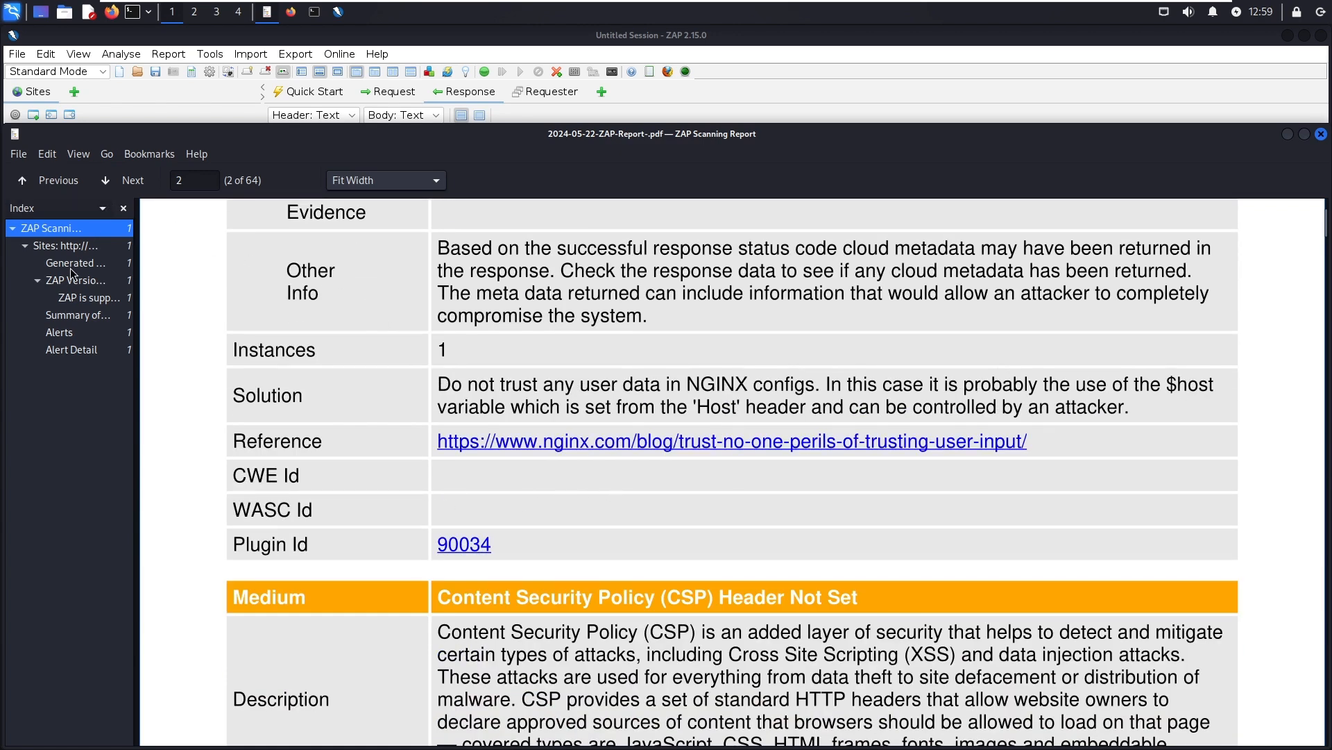
click(77, 304)
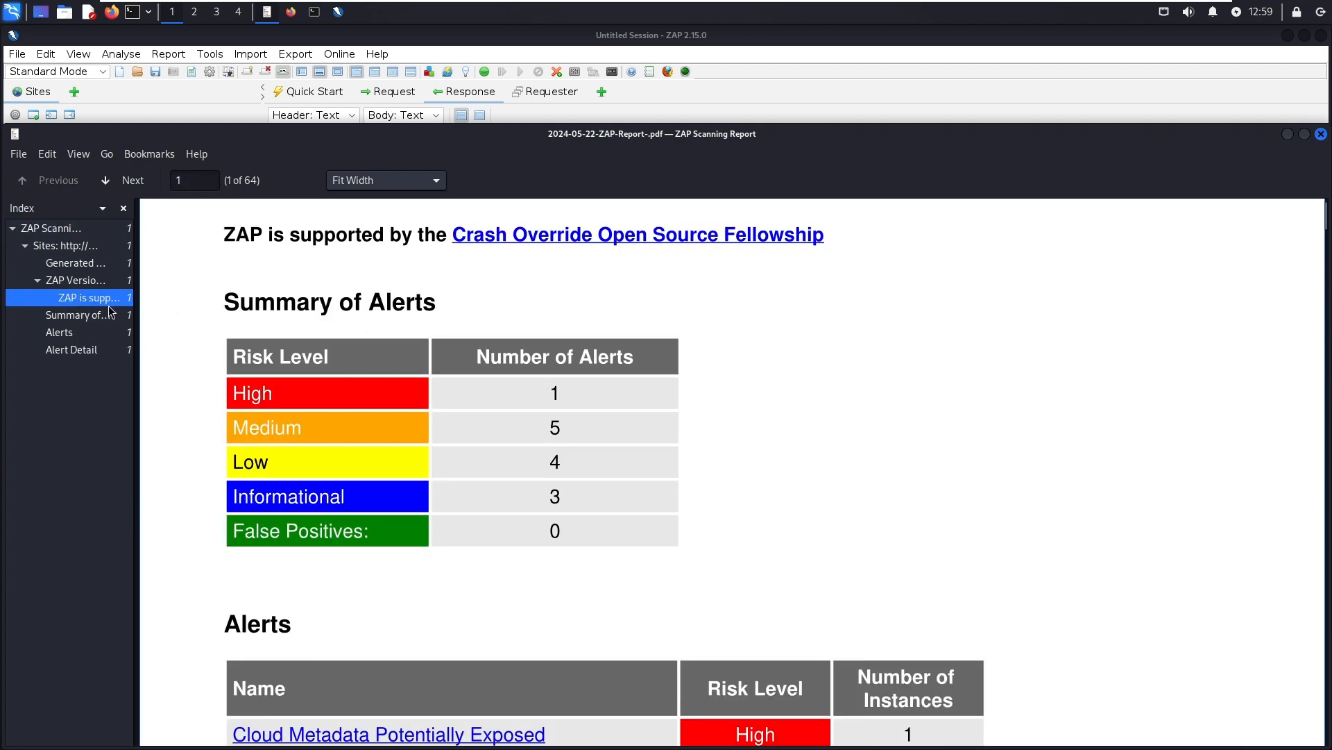
click(70, 263)
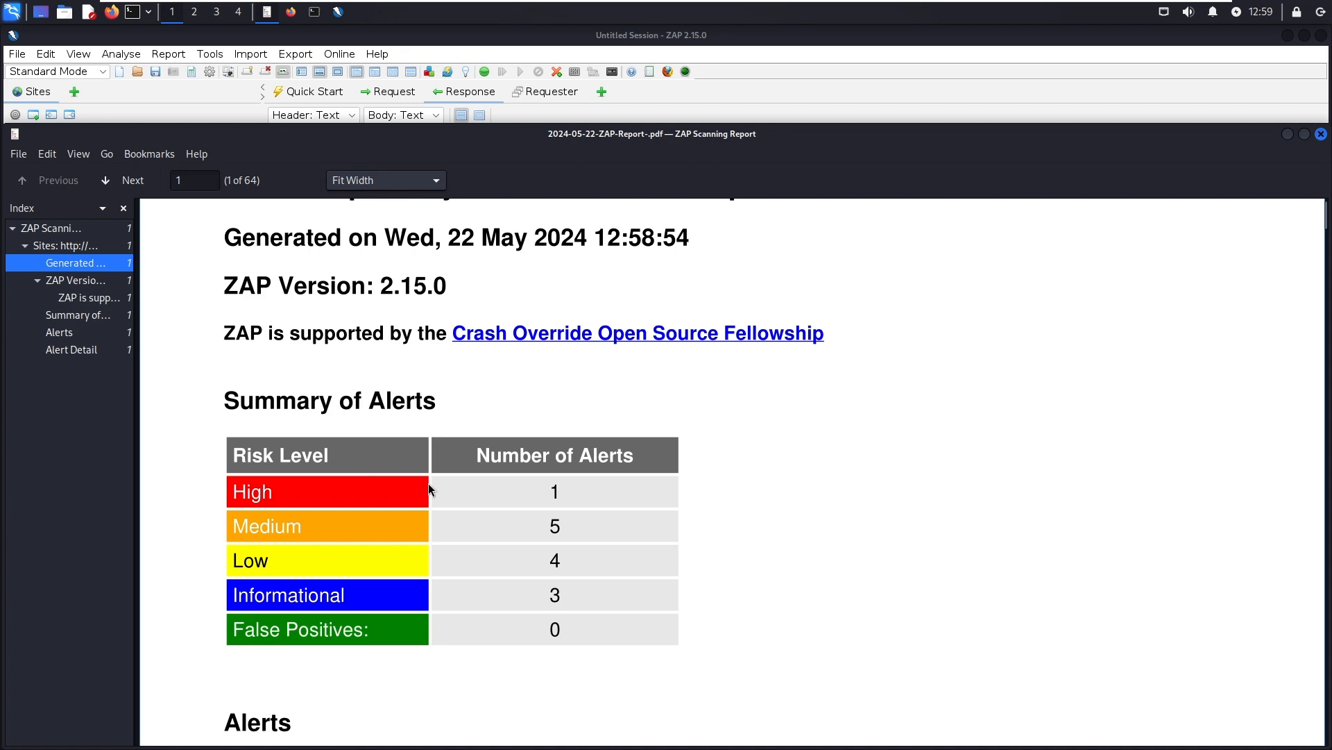
scroll(429, 490, down, 6)
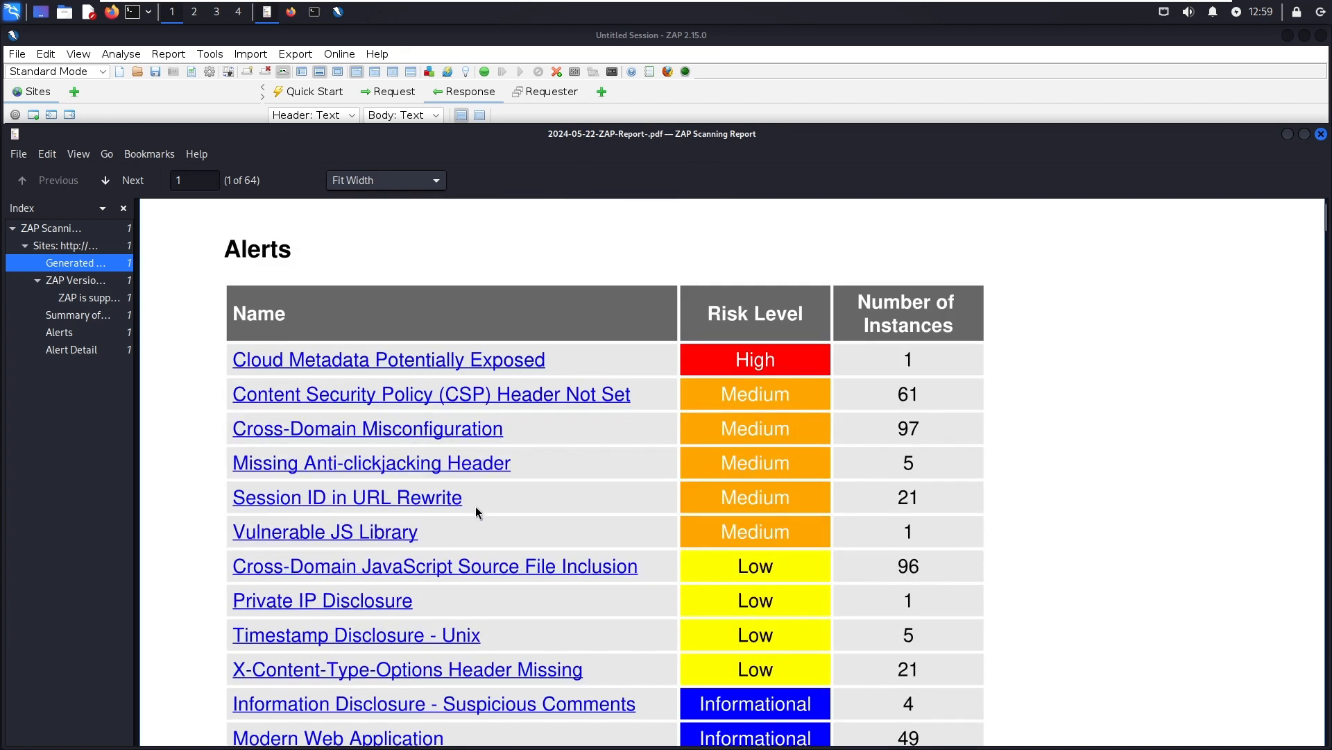
scroll(451, 511, down, 1)
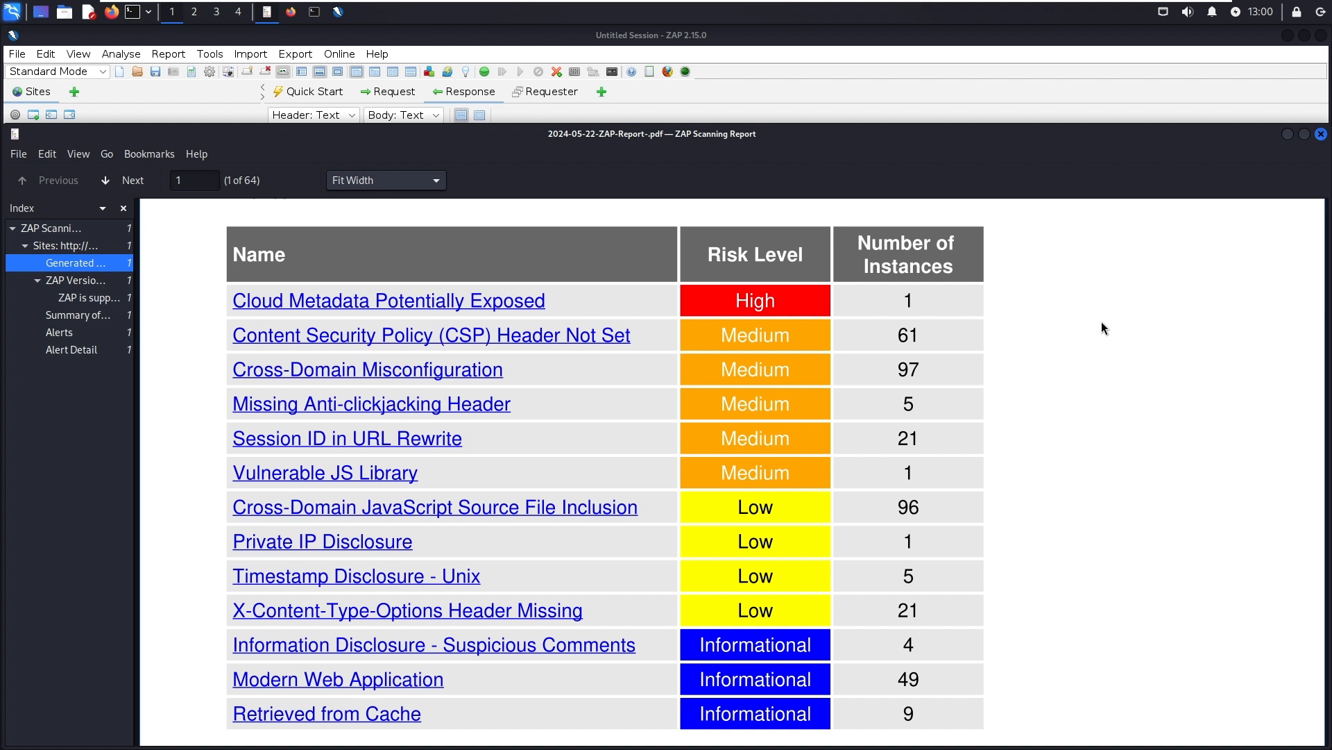